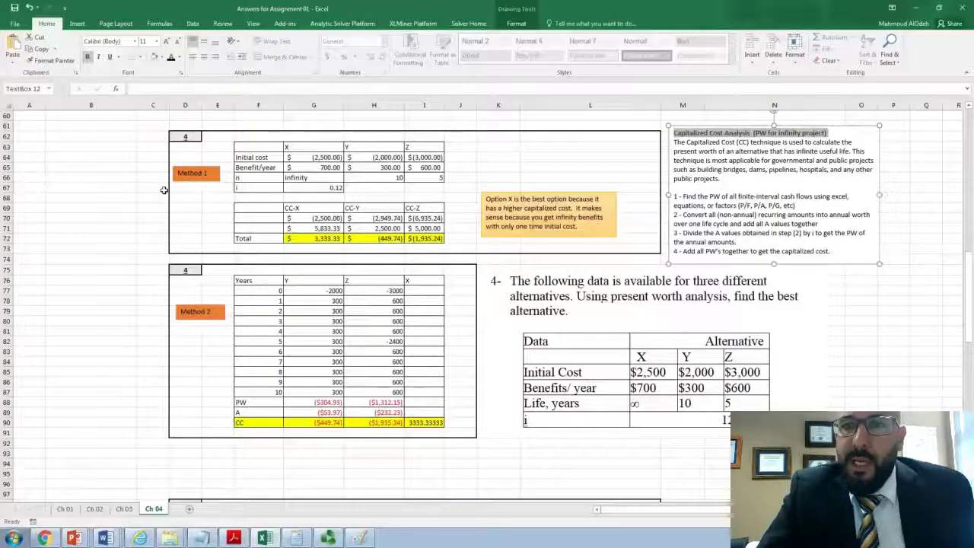
Examine the four steps of the Capitalized Cost Analysis procedure in the explanatory text box.
{"action": "left_click", "coordinate": [757, 145]}
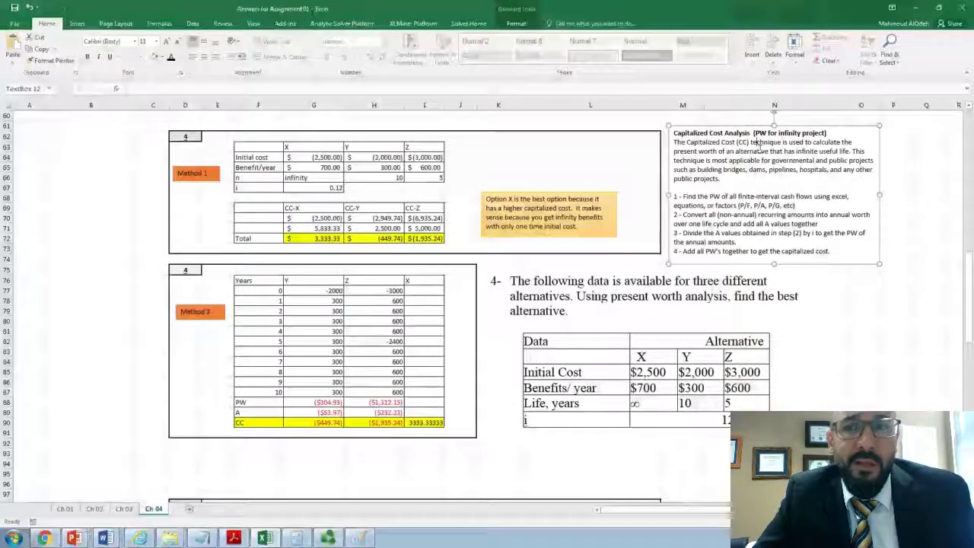
{"action": "left_click_drag", "start_coordinate": [674, 196], "coordinate": [831, 196]}
{"action": "left_click_drag", "start_coordinate": [729, 197], "coordinate": [832, 199]}
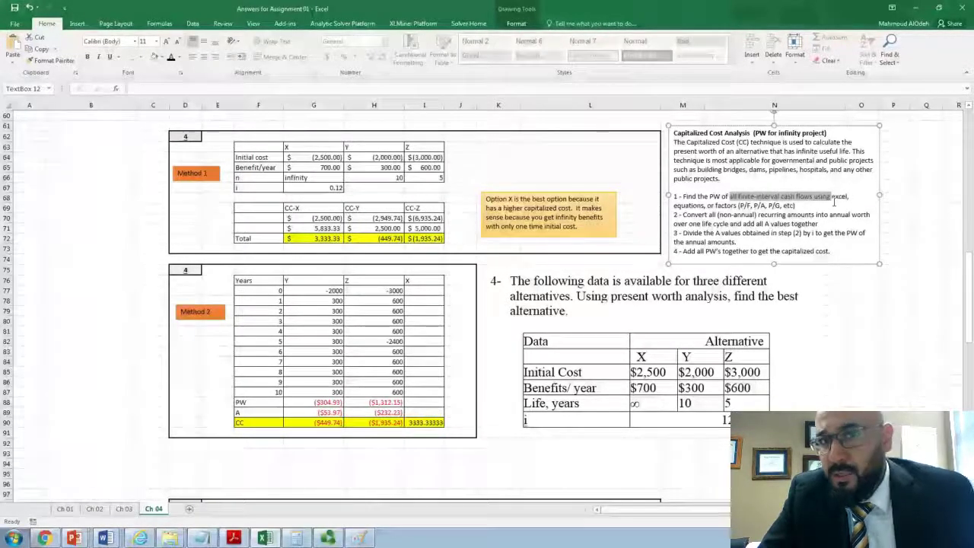
{"action": "left_click", "coordinate": [822, 206], "text": "shift"}
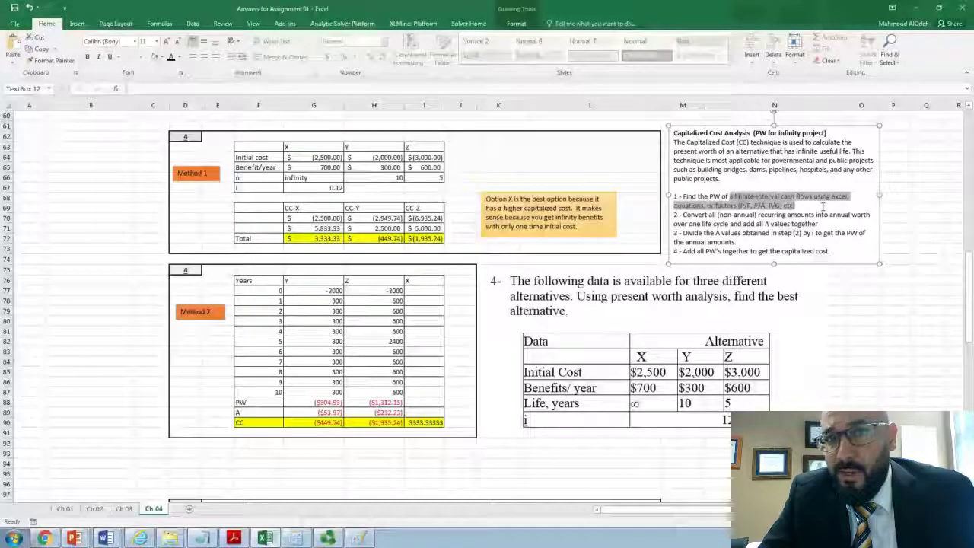
{"action": "mouse_move", "coordinate": [819, 206]}
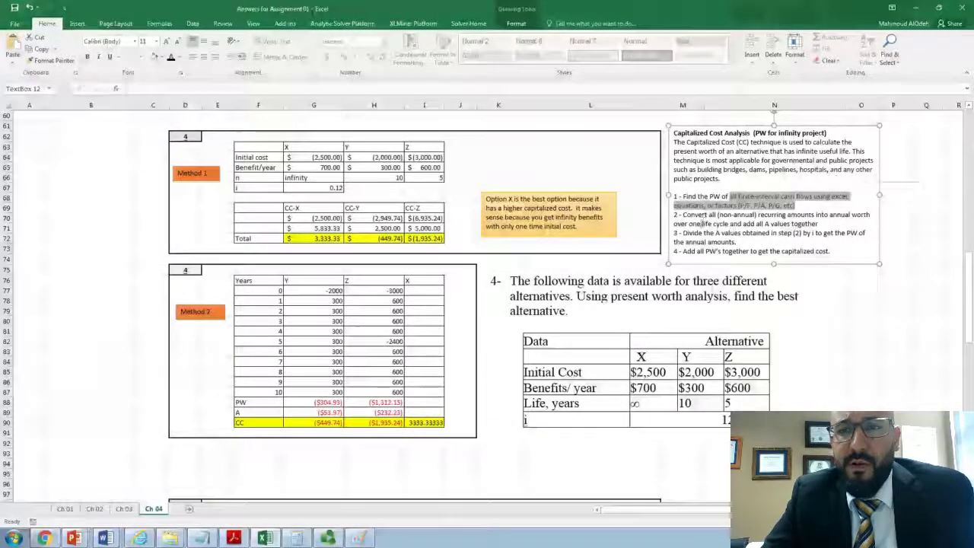
{"action": "left_click_drag", "start_coordinate": [688, 216], "coordinate": [758, 224]}
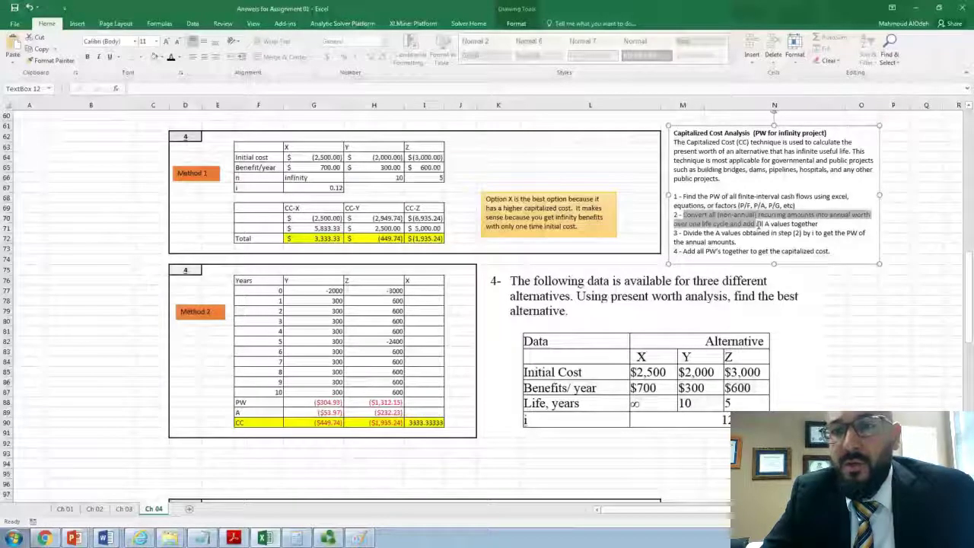
{"action": "left_click_drag", "start_coordinate": [758, 225], "coordinate": [804, 231]}
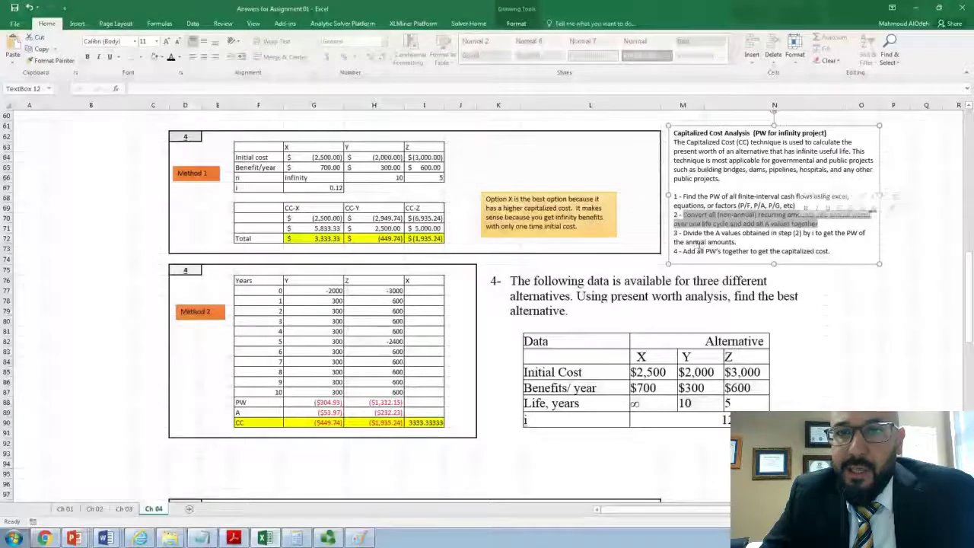
{"action": "left_click_drag", "start_coordinate": [682, 233], "coordinate": [791, 236]}
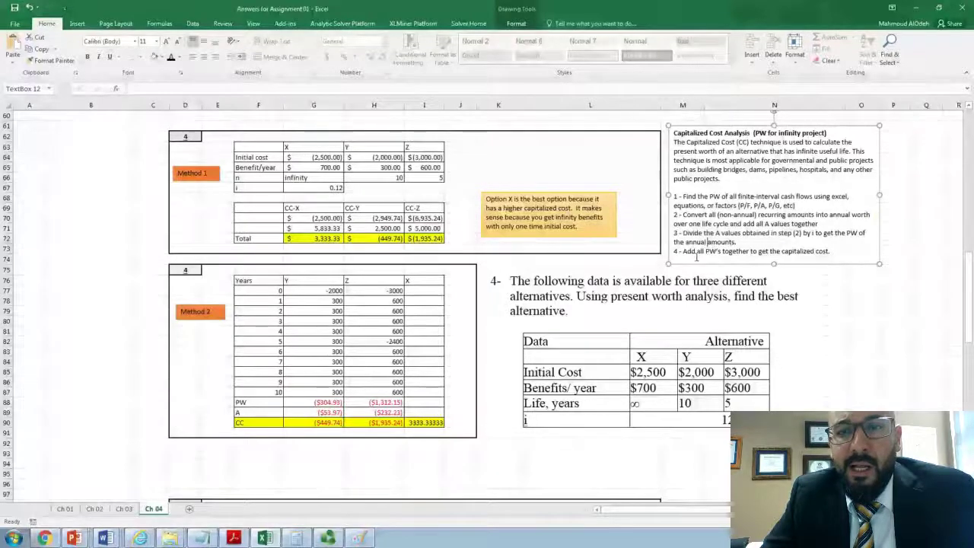
{"action": "left_click_drag", "start_coordinate": [682, 251], "coordinate": [829, 254]}
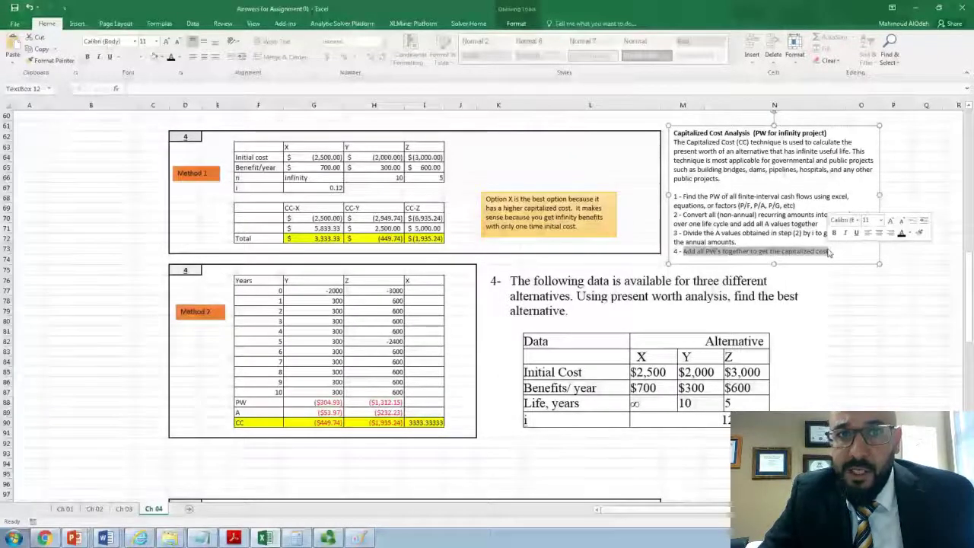
Check the problem statement picture against the interest rate and alternative X's initial cost in the Method 1 table.
{"action": "left_click", "coordinate": [730, 292]}
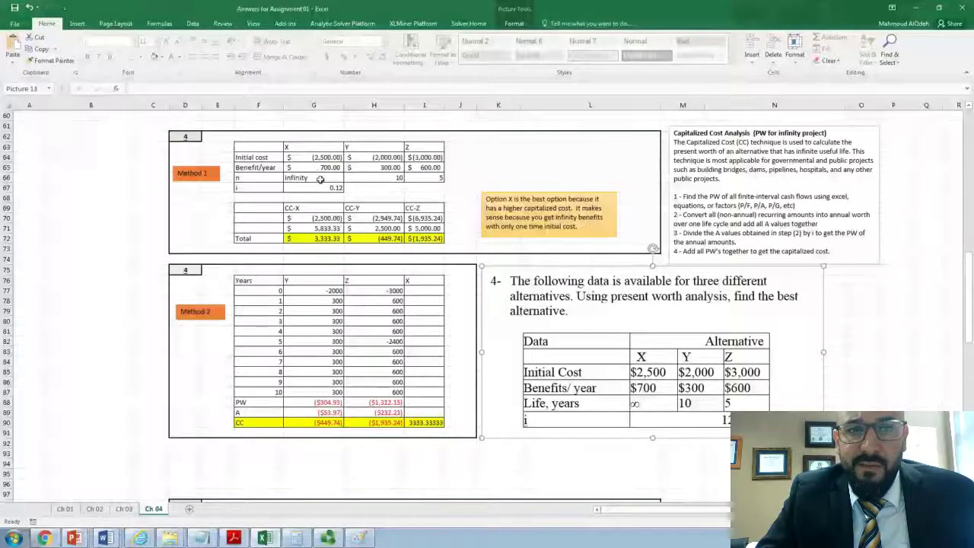
{"action": "left_click", "coordinate": [321, 190]}
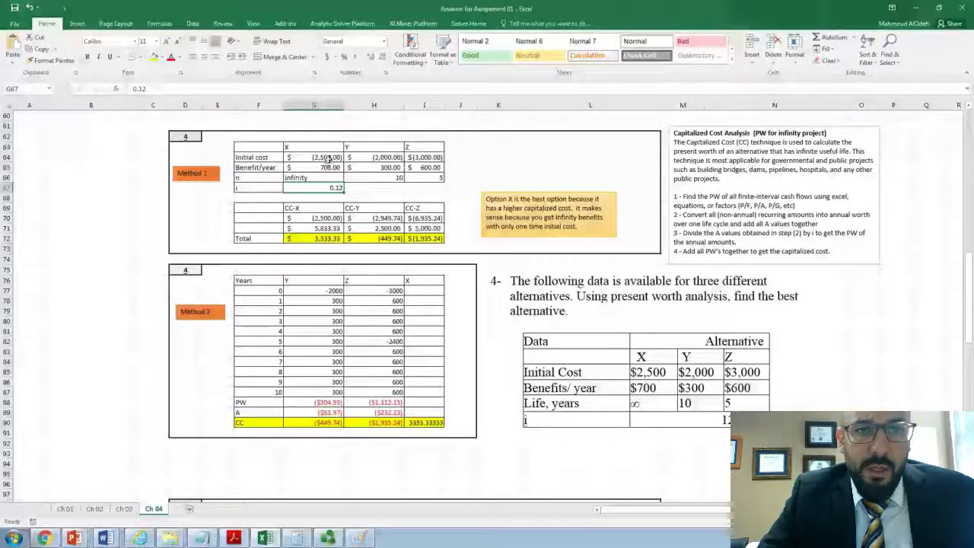
{"action": "left_click", "coordinate": [329, 157]}
{"action": "double_click", "coordinate": [333, 159]}
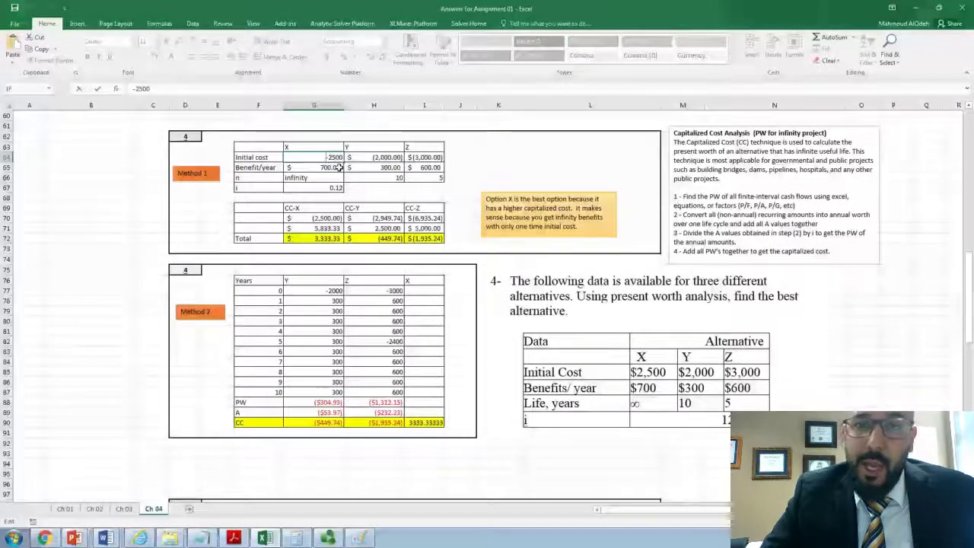
{"action": "key", "text": "Return"}
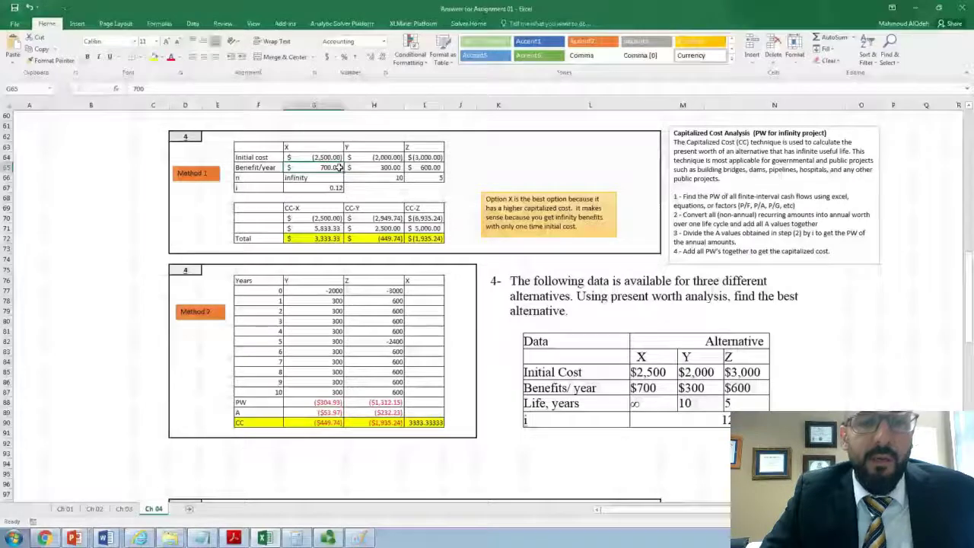
Enter =G64 in cell G70 so the first CC-X amount refers to alternative X's initial cost.
{"action": "left_click", "coordinate": [314, 218]}
{"action": "type", "text": "="}
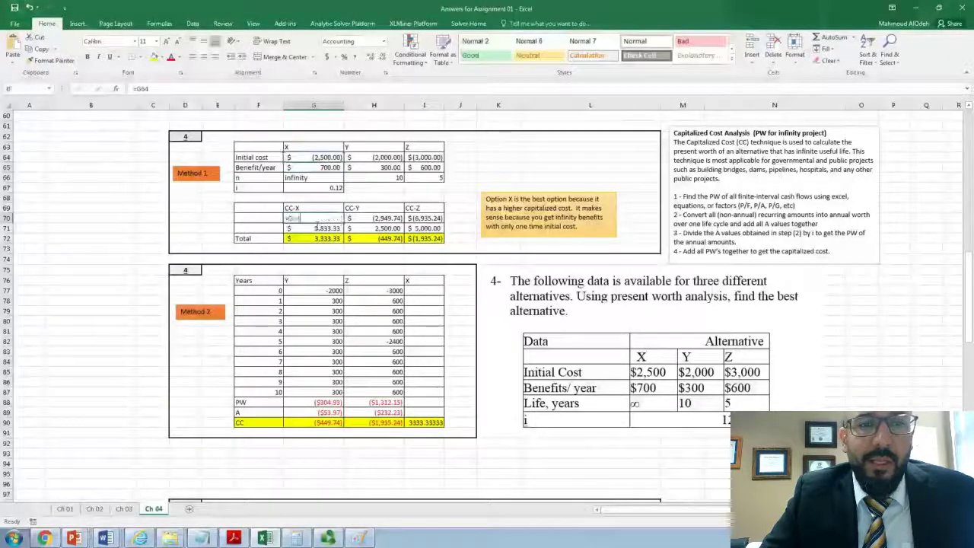
{"action": "key", "text": "Up"}
{"action": "key", "text": "Up"}
{"action": "key", "text": "Up"}
{"action": "key", "text": "Up"}
{"action": "key", "text": "Up"}
{"action": "key", "text": "Up"}
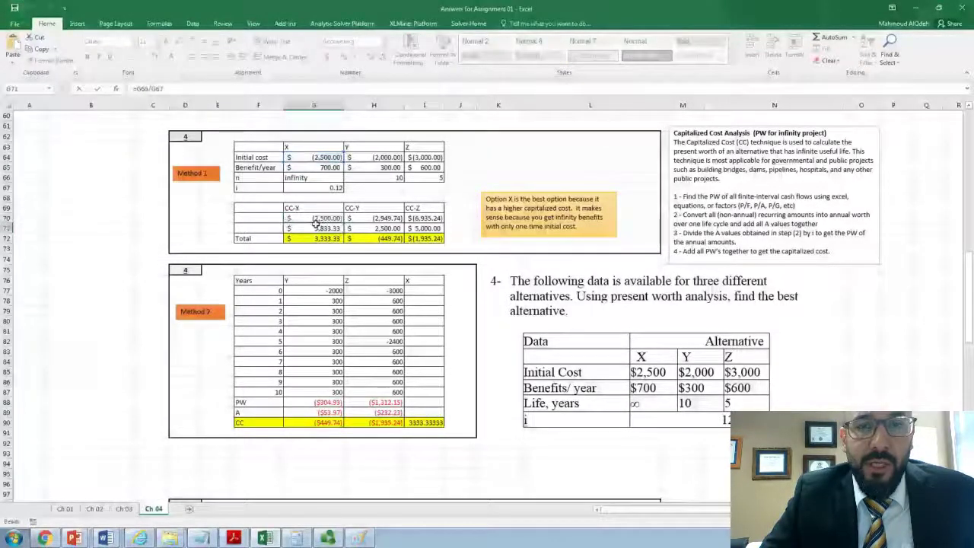
{"action": "key", "text": "Return"}
Check alternative X's initial cost in G64 and inspect the CC-X benefit formula in G71.
{"action": "double_click", "coordinate": [325, 158]}
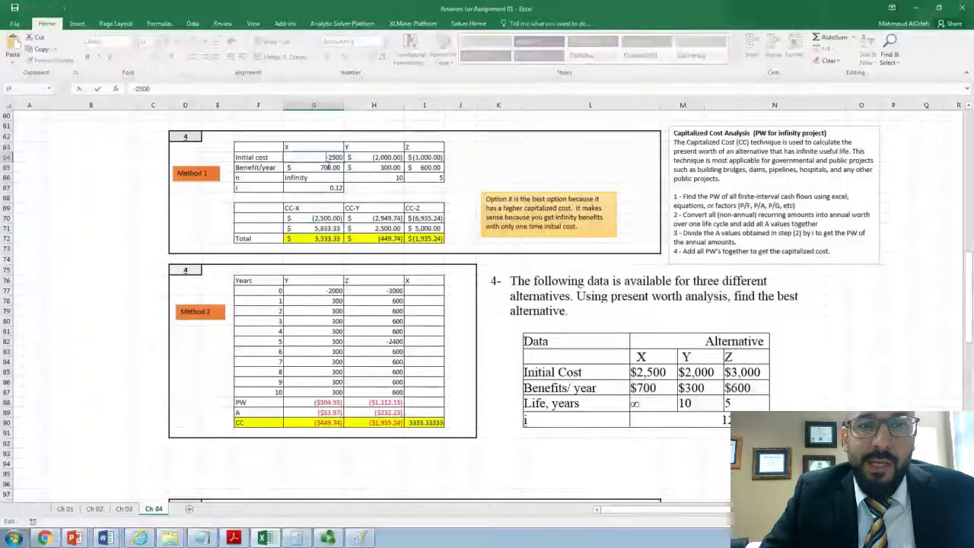
{"action": "key", "text": "Return"}
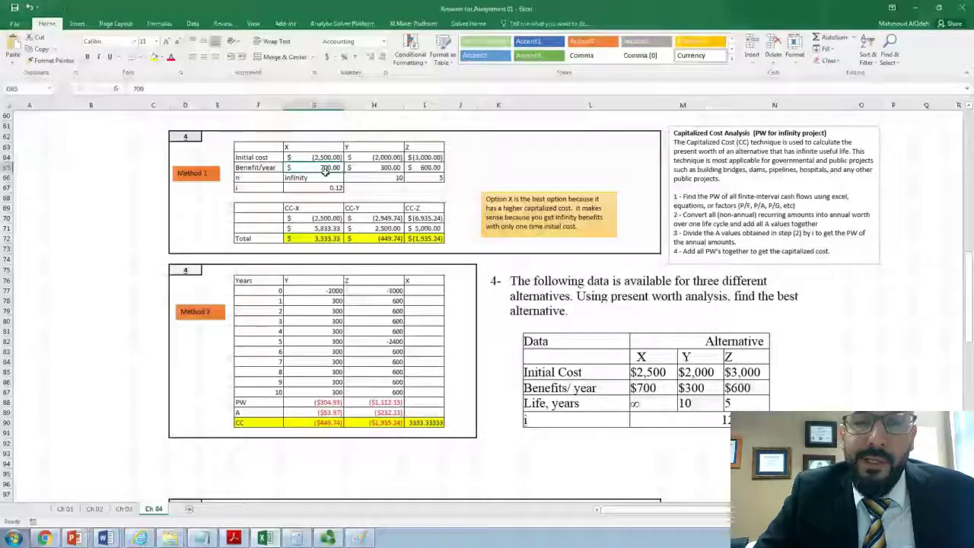
{"action": "double_click", "coordinate": [324, 227]}
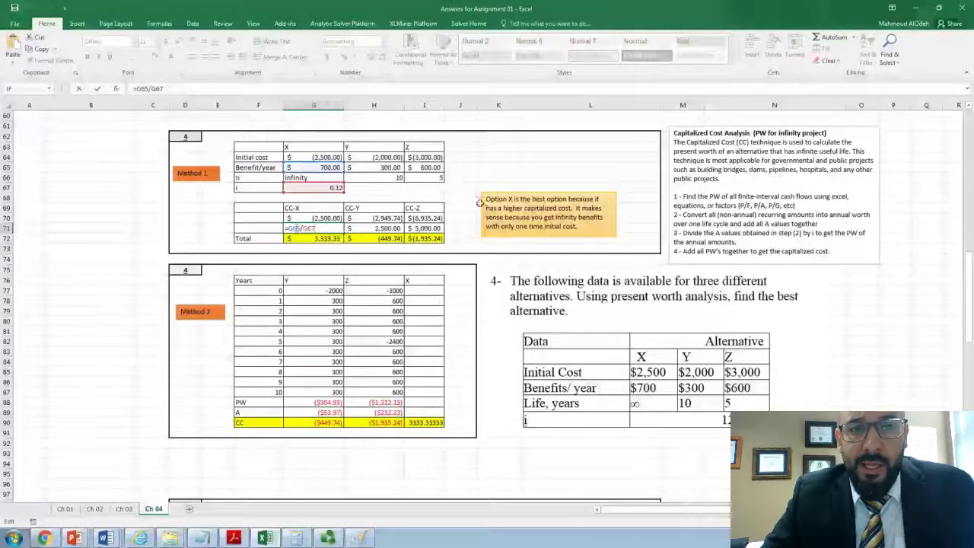
Add the line "CC= A/i" below the four steps in the Capitalized Cost Analysis text box, enlarging the box to fit it.
{"action": "left_click", "coordinate": [845, 270]}
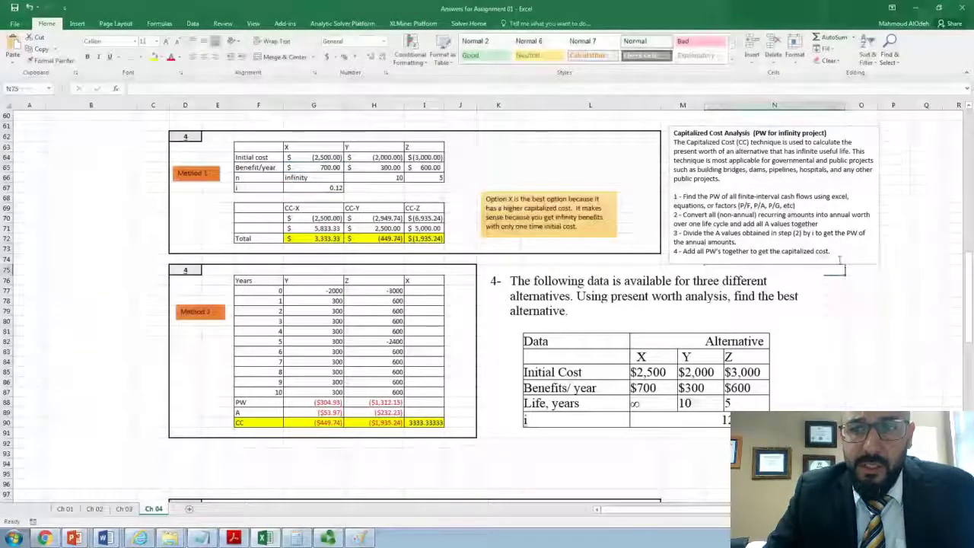
{"action": "left_click", "coordinate": [840, 260]}
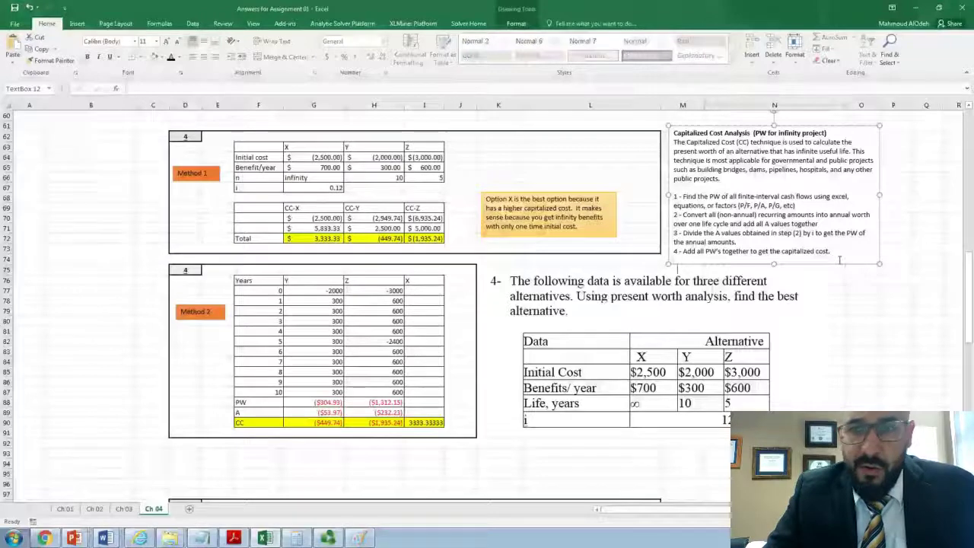
{"action": "left_click", "coordinate": [790, 258]}
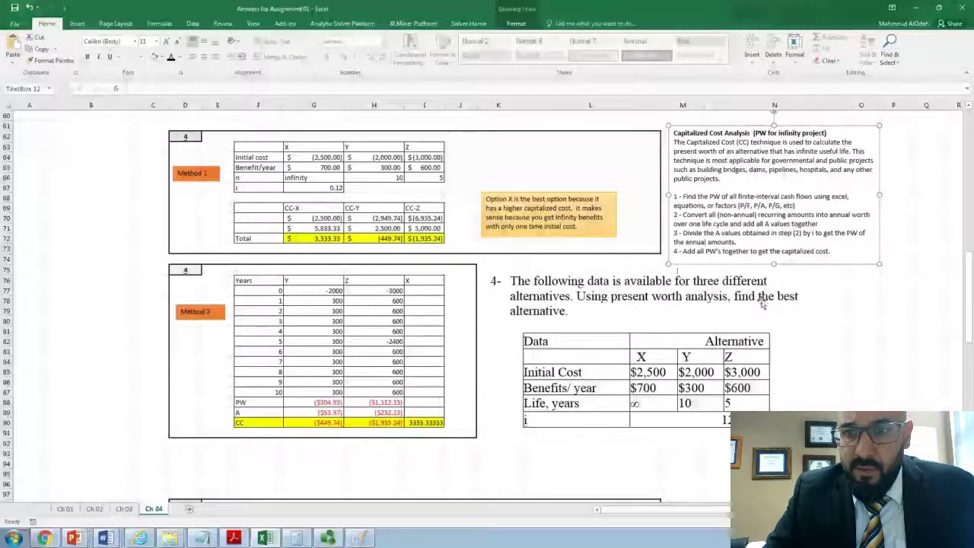
{"action": "type", "text": "c"}
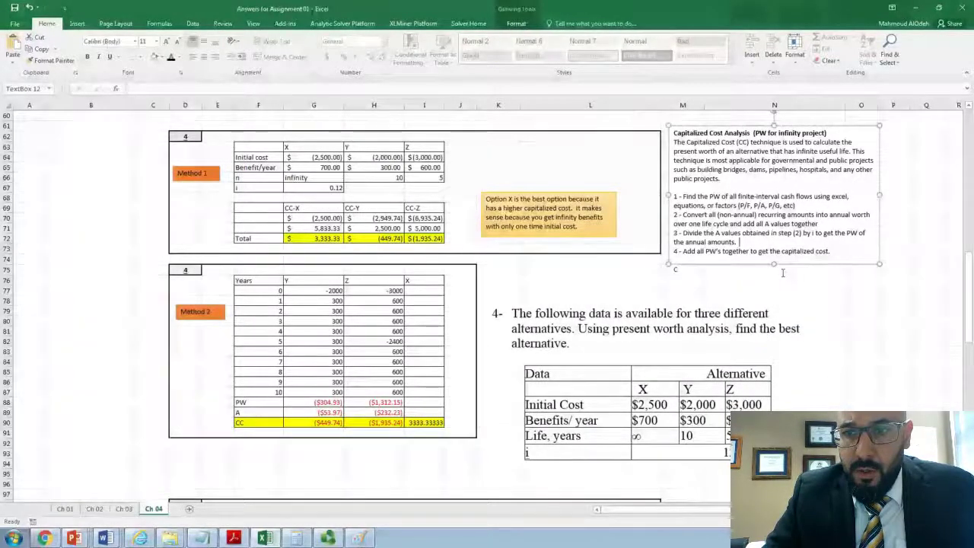
{"action": "left_click", "coordinate": [784, 302]}
{"action": "left_click", "coordinate": [730, 280]}
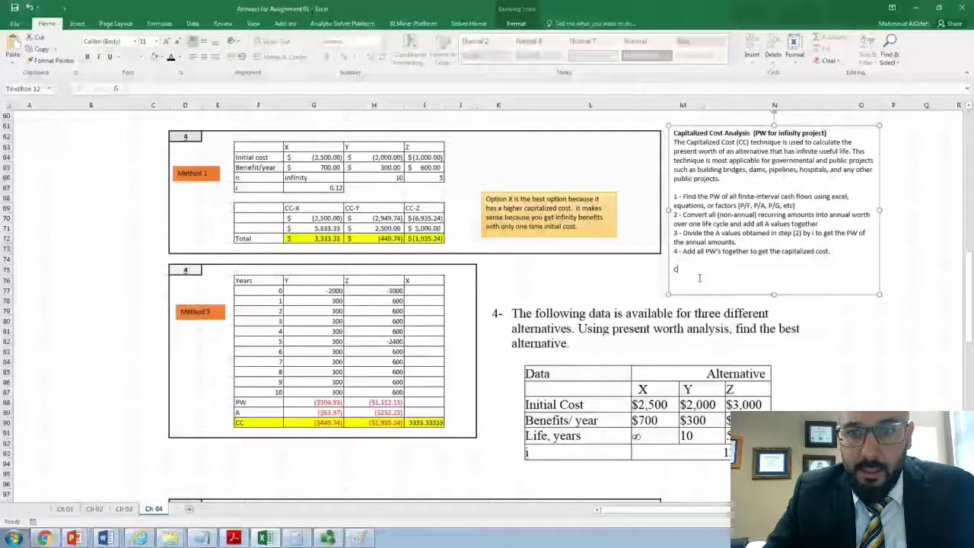
{"action": "type", "text": "C= A"}
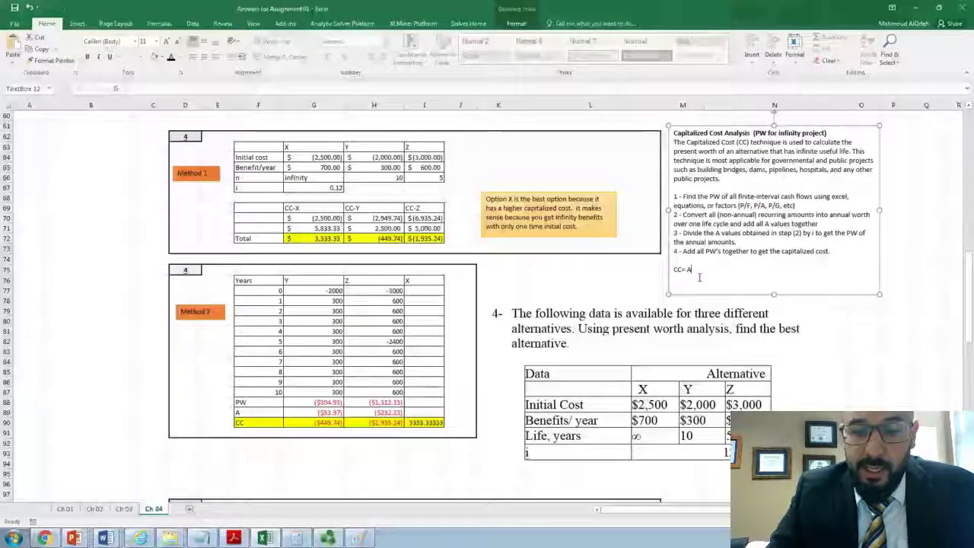
{"action": "type", "text": "/i"}
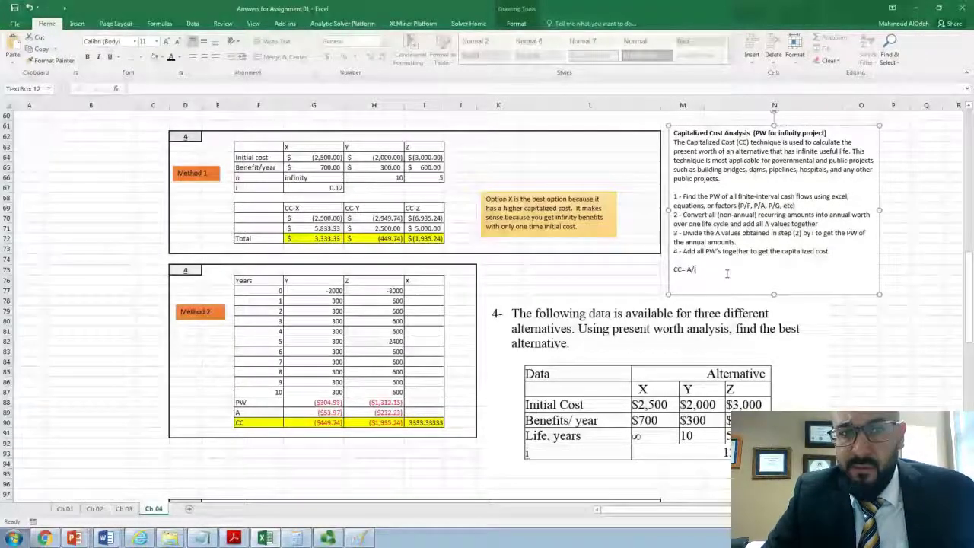
Enter =G65/G67 in cell G71 for alternative X's capitalized benefit, and check the CC-X total formula in G72.
{"action": "left_click", "coordinate": [326, 230]}
{"action": "type", "text": "="}
{"action": "left_click", "coordinate": [320, 167]}
{"action": "type", "text": "/"}
{"action": "left_click", "coordinate": [338, 188]}
{"action": "key", "text": "Return"}
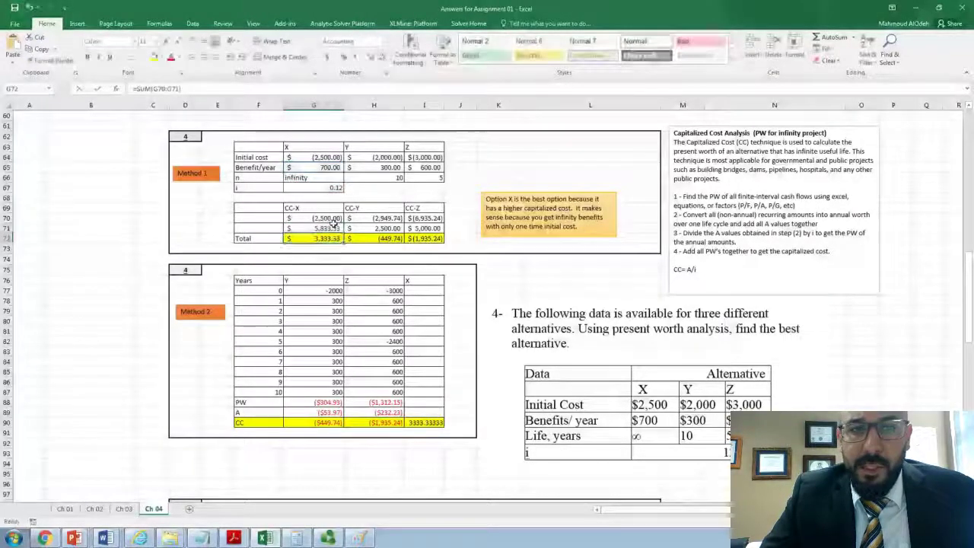
{"action": "double_click", "coordinate": [325, 238]}
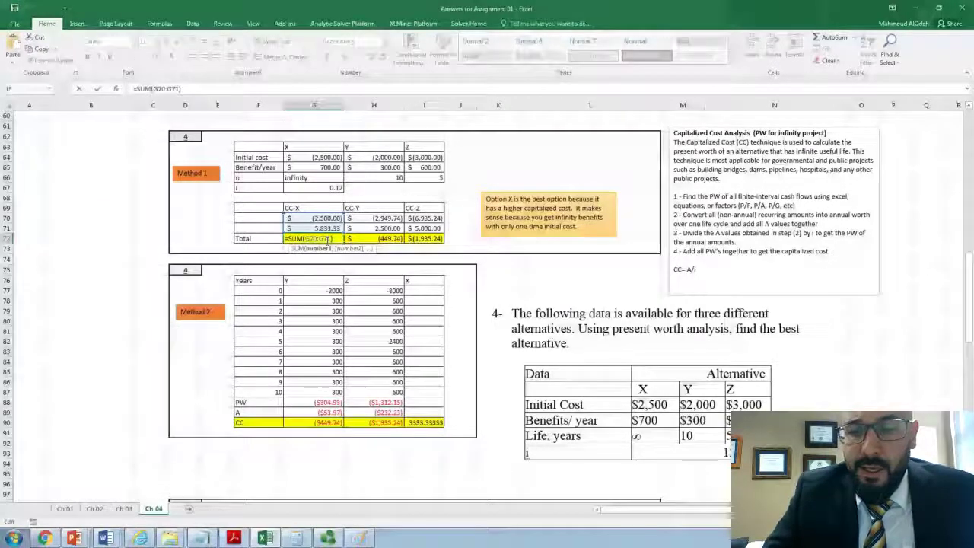
{"action": "key", "text": "Return"}
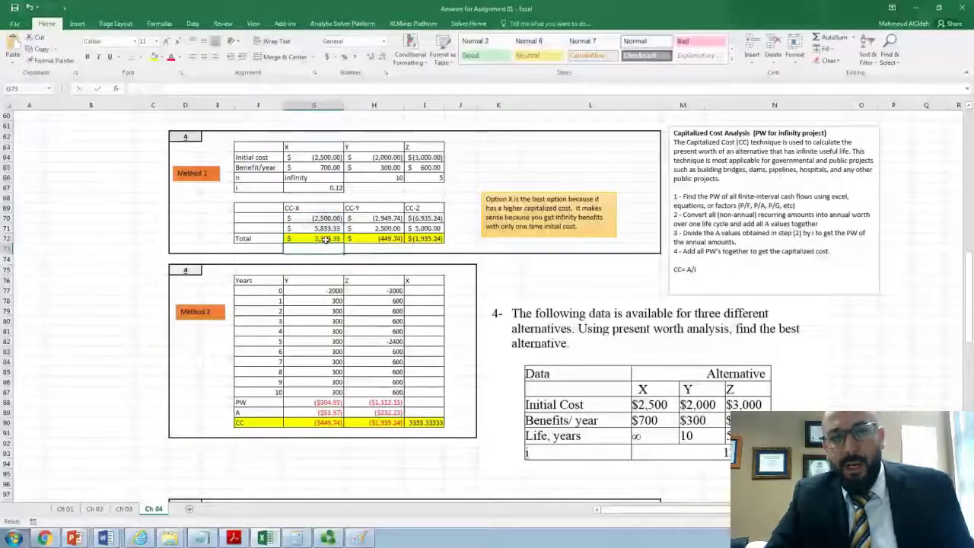
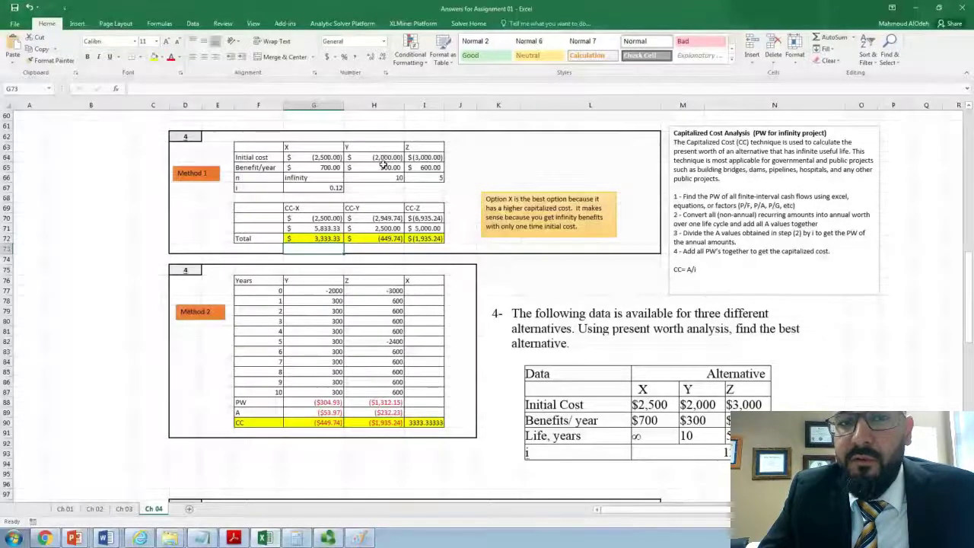
Inspect the PMT formula in H70 that capitalizes alternative Y's initial cost, including its division by the interest rate.
{"action": "left_click", "coordinate": [394, 216]}
{"action": "double_click", "coordinate": [394, 216]}
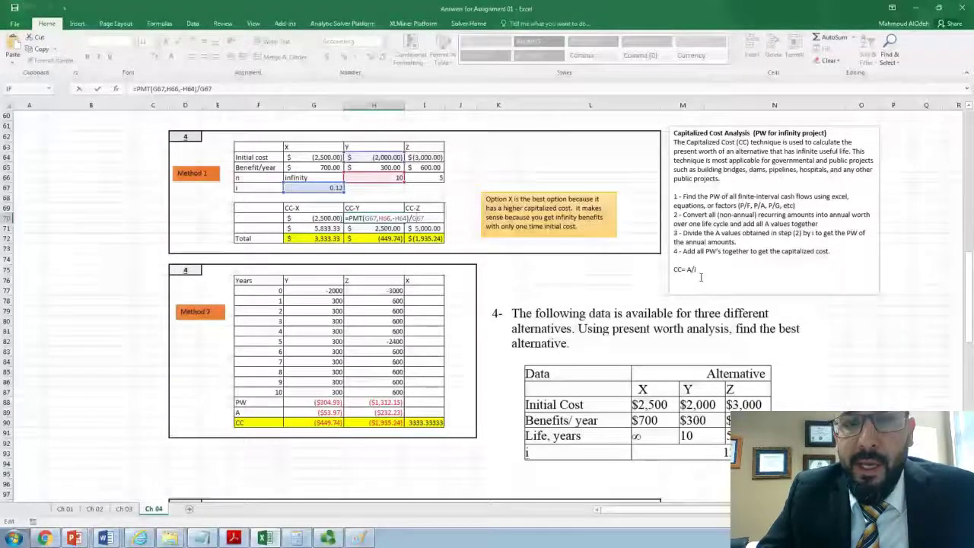
{"action": "key", "text": "Return"}
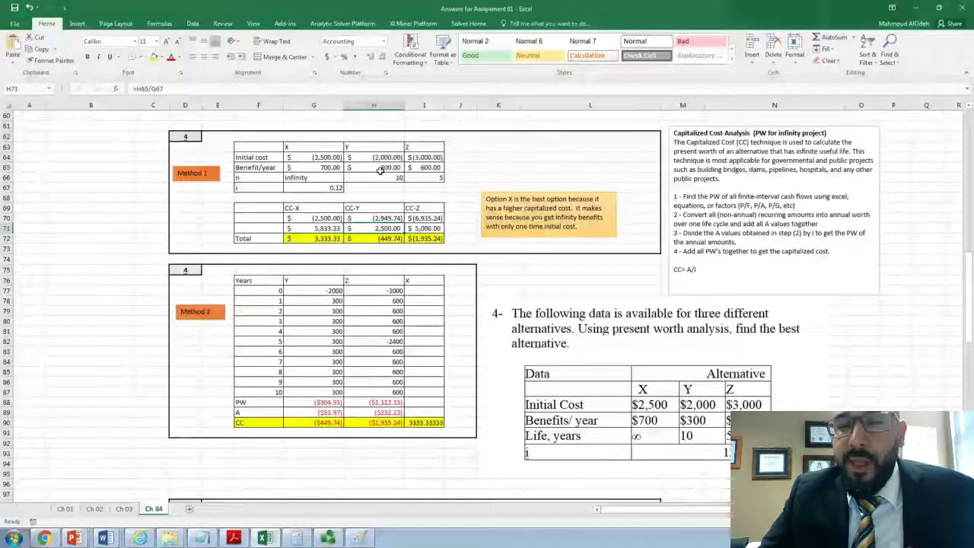
{"action": "double_click", "coordinate": [372, 219]}
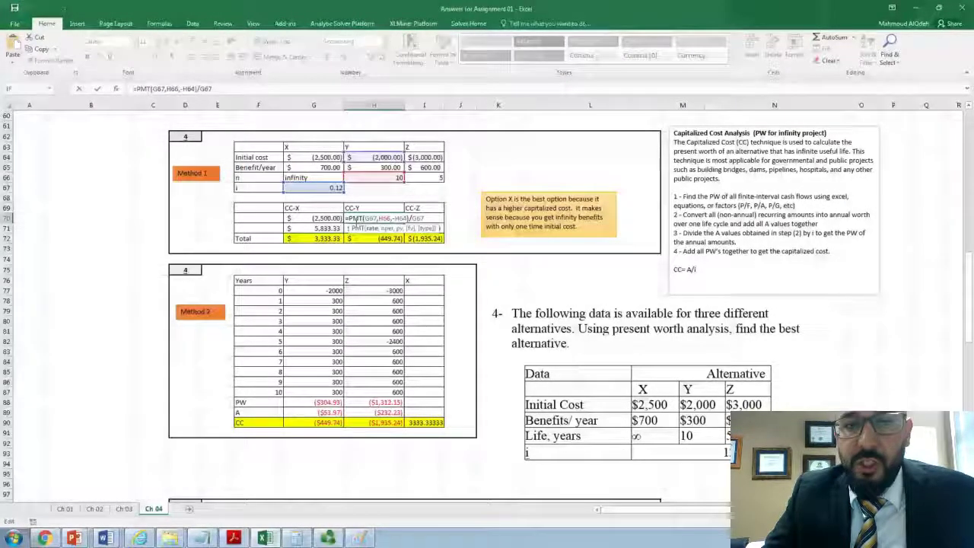
{"action": "key", "text": "Return"}
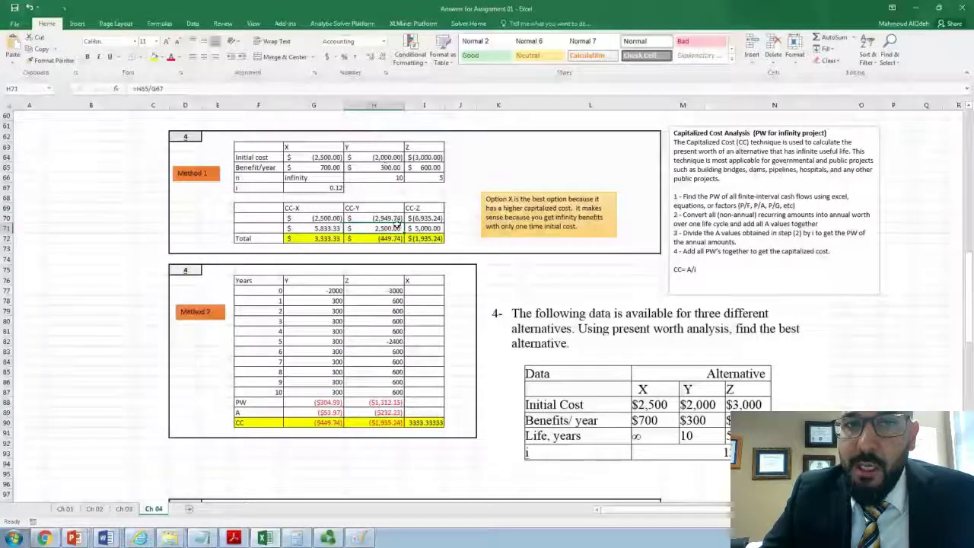
{"action": "double_click", "coordinate": [397, 219]}
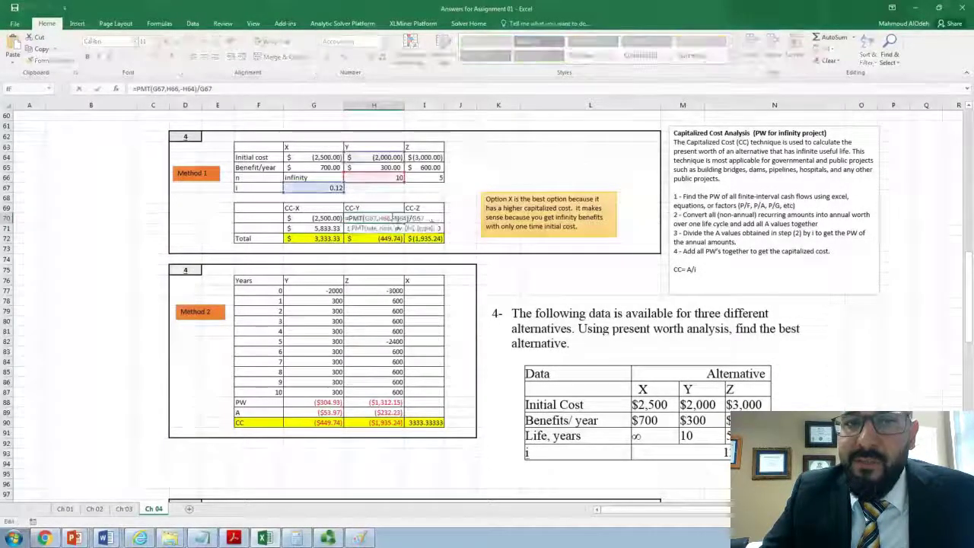
{"action": "key", "text": "End"}
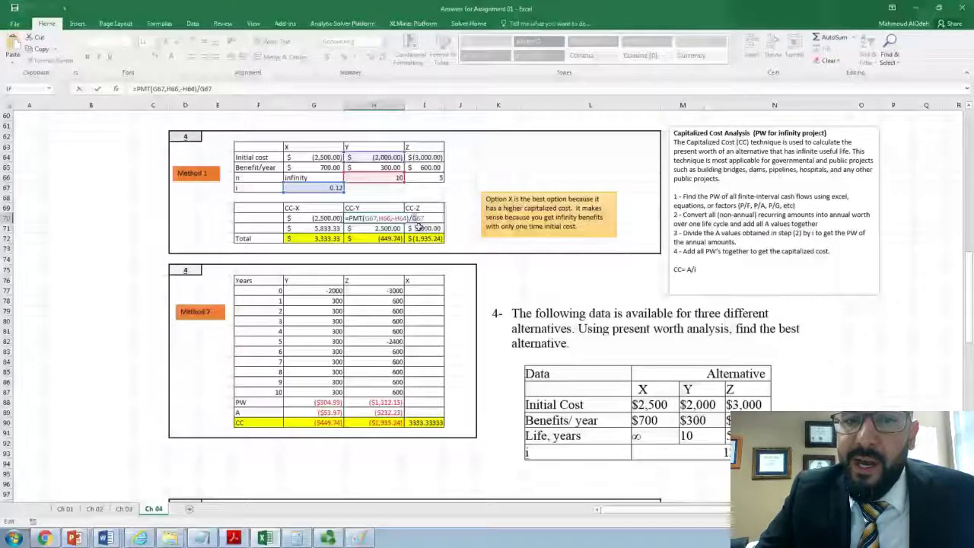
{"action": "key", "text": "Return"}
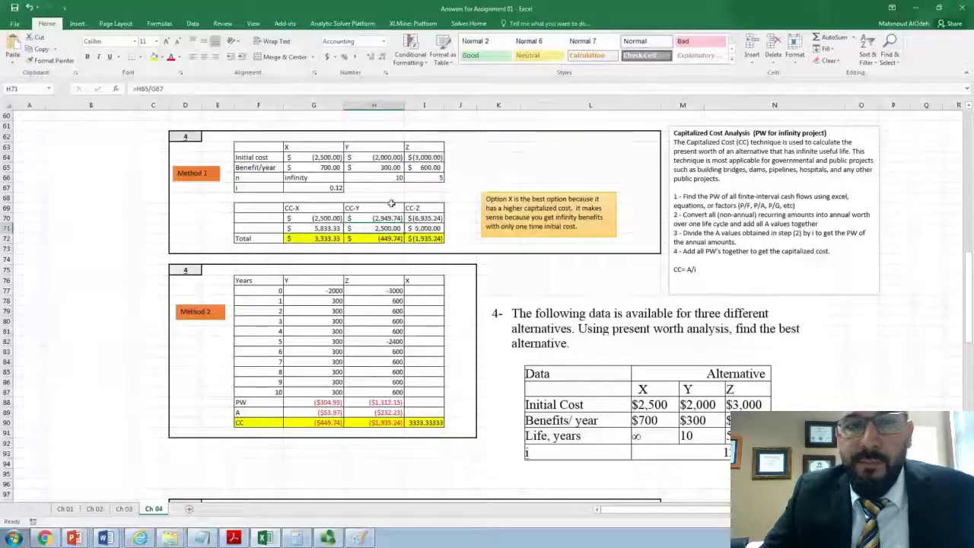
Check alternative Y's yearly benefit in H65 and the formula in H71 that divides it by the interest rate.
{"action": "double_click", "coordinate": [386, 167]}
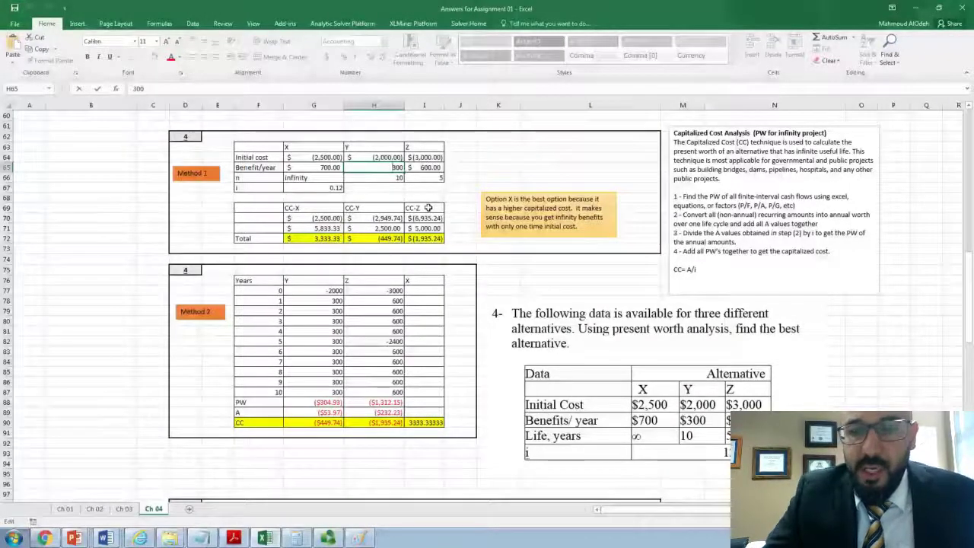
{"action": "key", "text": "Return"}
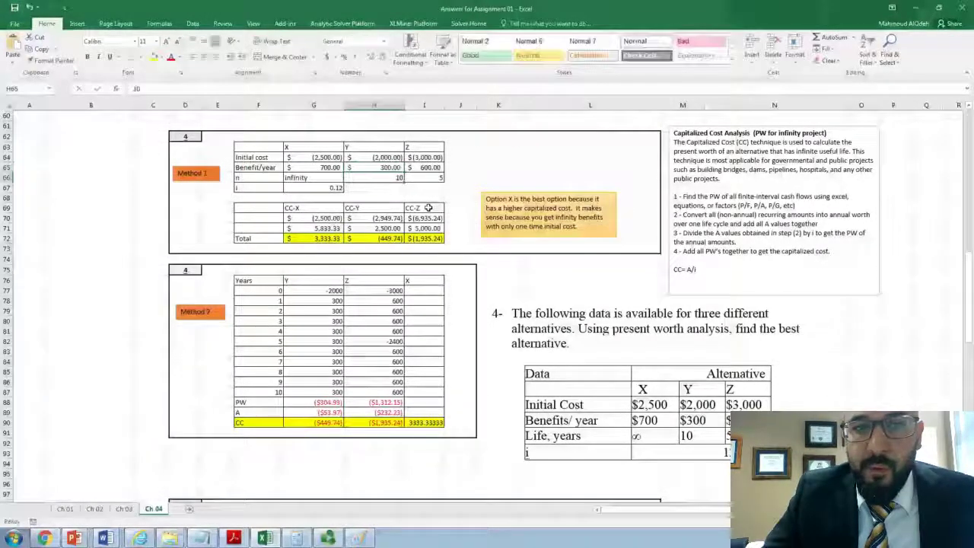
{"action": "double_click", "coordinate": [390, 228]}
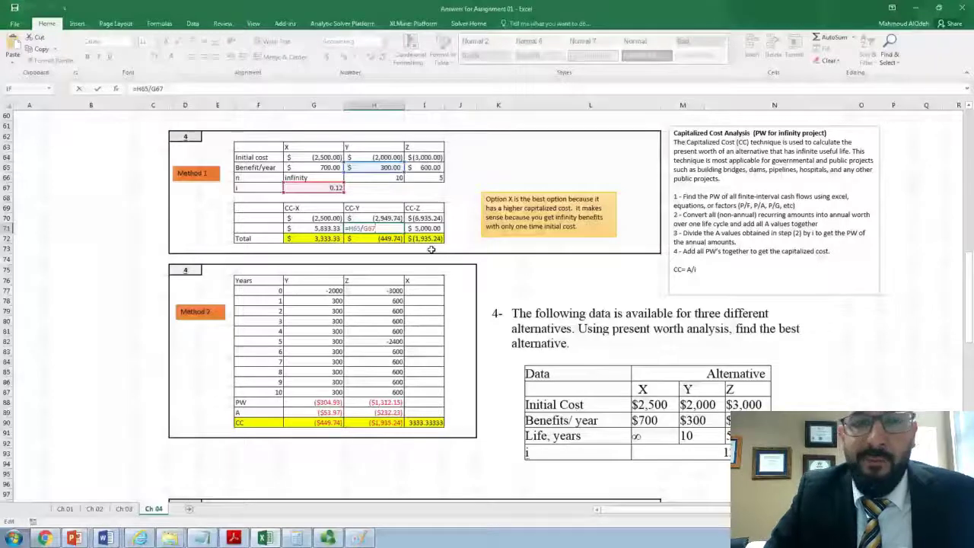
{"action": "key", "text": "Return"}
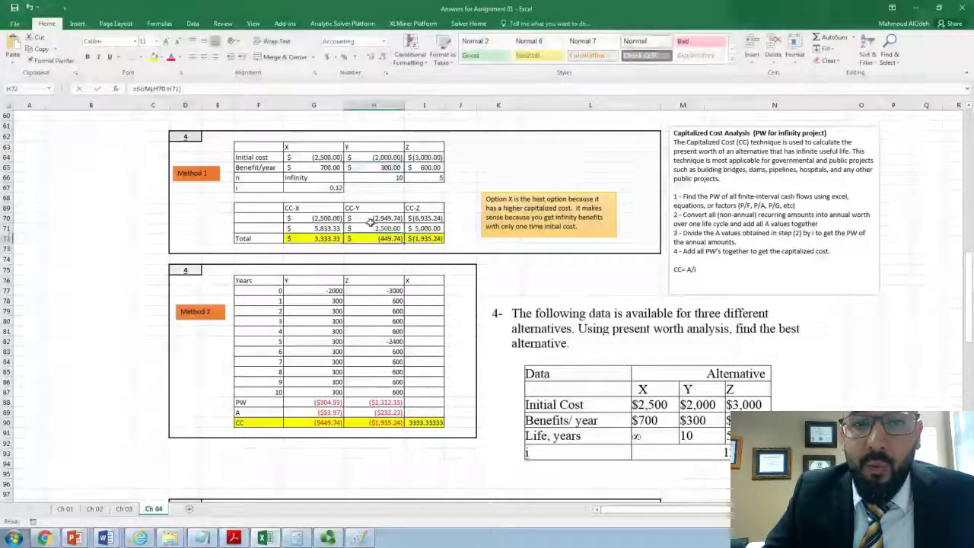
Re-examine the formula in H70, highlighting its PMT part to separate the annual worth from the division by G67.
{"action": "double_click", "coordinate": [371, 219]}
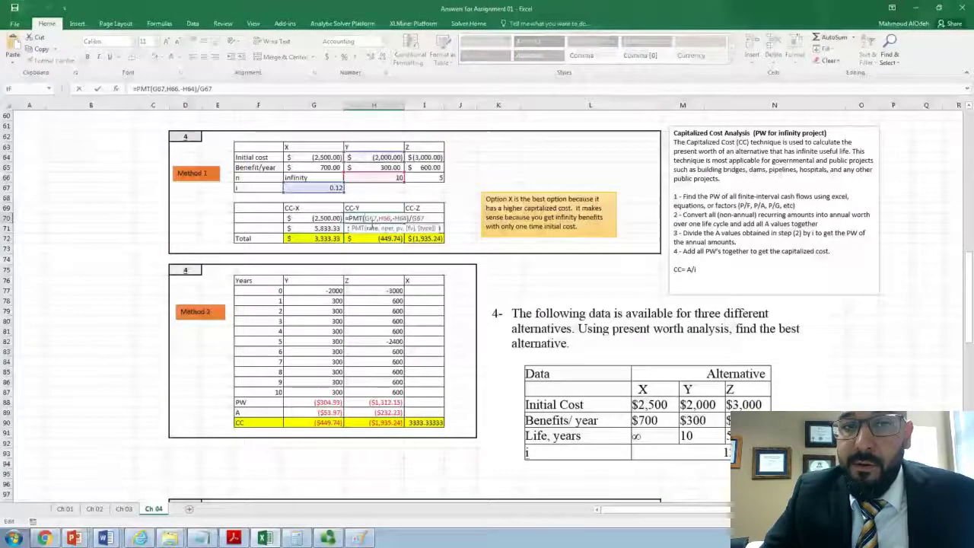
{"action": "key", "text": "Return"}
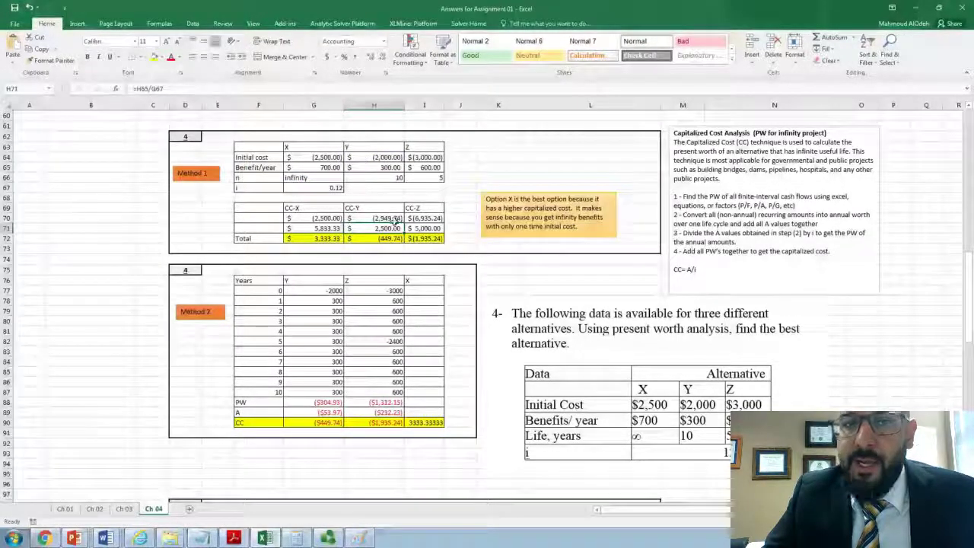
{"action": "double_click", "coordinate": [395, 218]}
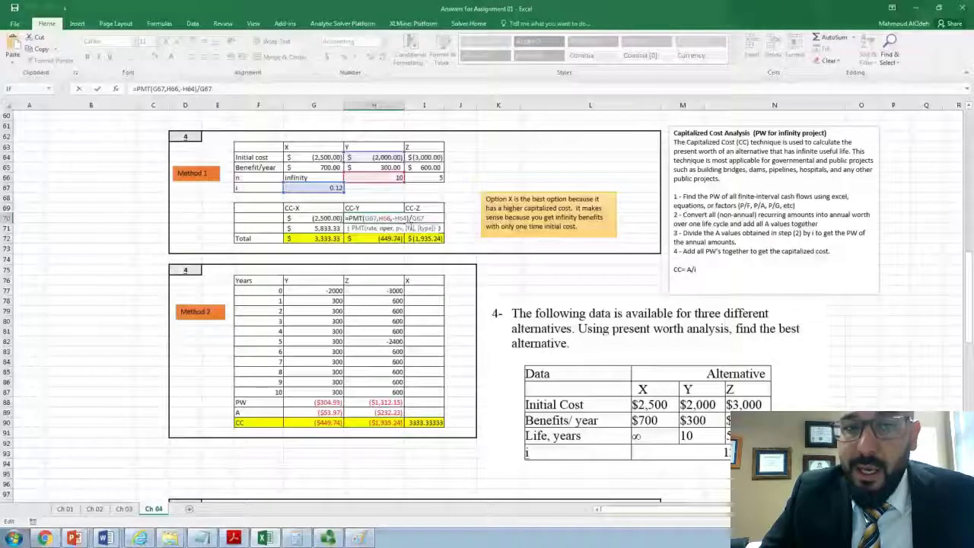
{"action": "left_click_drag", "start_coordinate": [408, 220], "coordinate": [348, 220]}
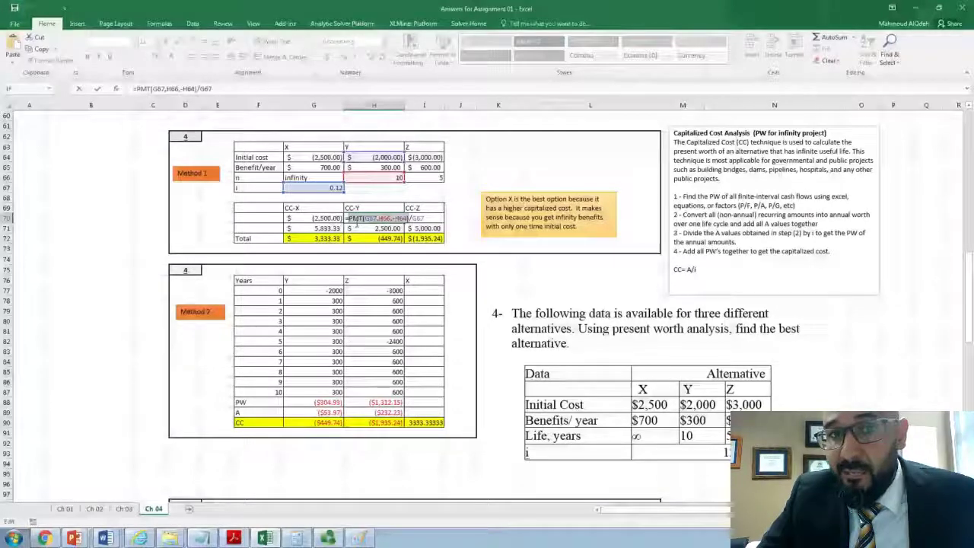
{"action": "left_click", "coordinate": [429, 220]}
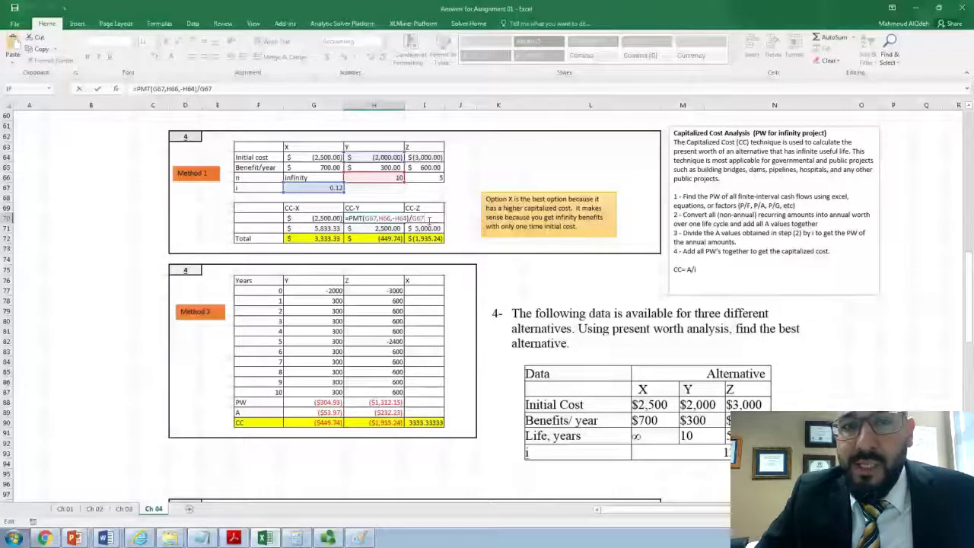
{"action": "key", "text": "Return"}
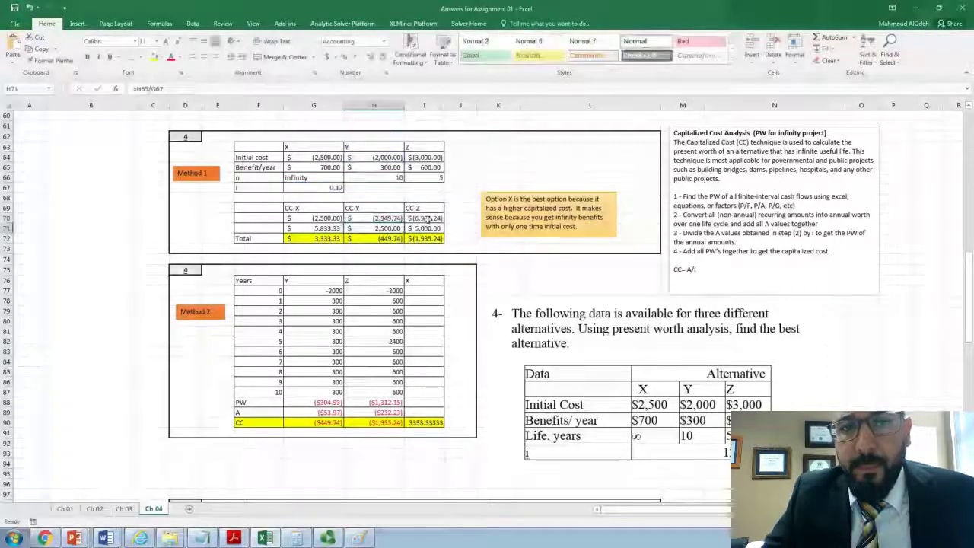
Review alternative Y's two capitalized amounts in H70:H71 and the SUM formula that totals them in H72.
{"action": "left_click_drag", "start_coordinate": [376, 218], "coordinate": [380, 229]}
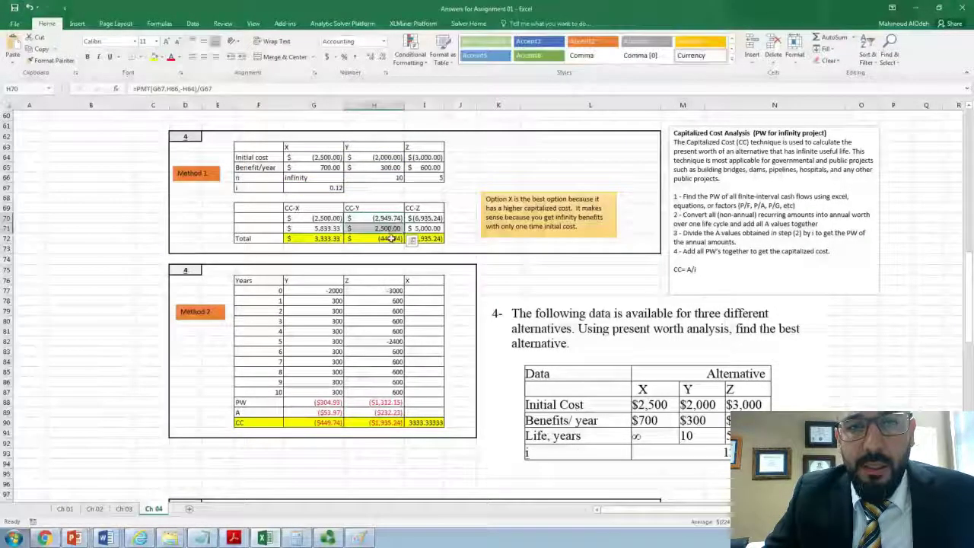
{"action": "left_click", "coordinate": [391, 239]}
{"action": "key", "text": "alt+equal"}
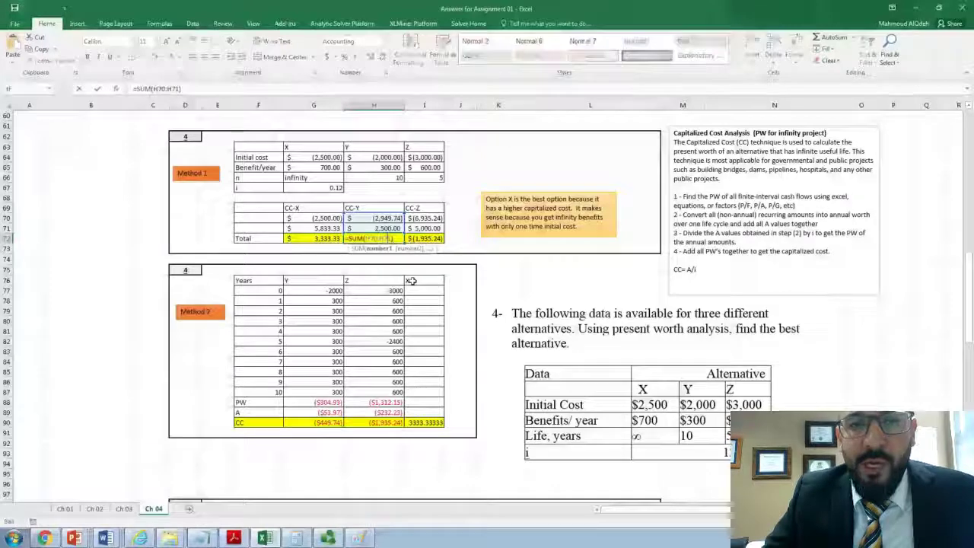
{"action": "key", "text": "Return"}
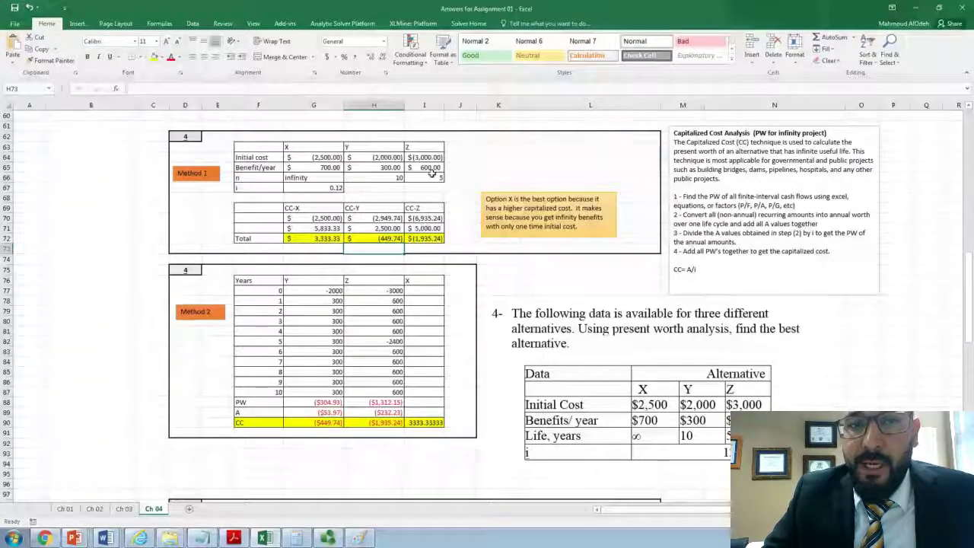
Inspect alternative Z's capitalized cost formulas: the PMT formula in I70, the benefit formula in I71 and the total in I72.
{"action": "double_click", "coordinate": [427, 218]}
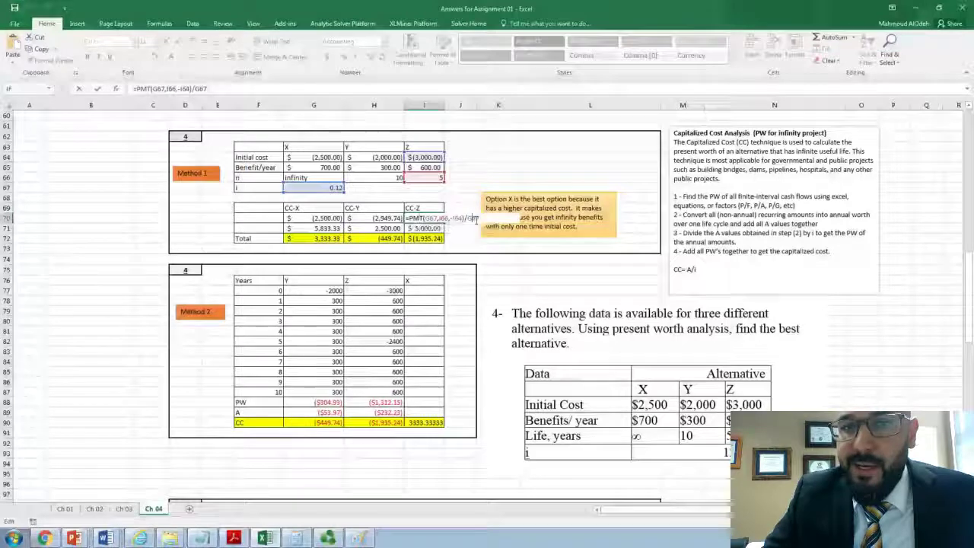
{"action": "key", "text": "Return"}
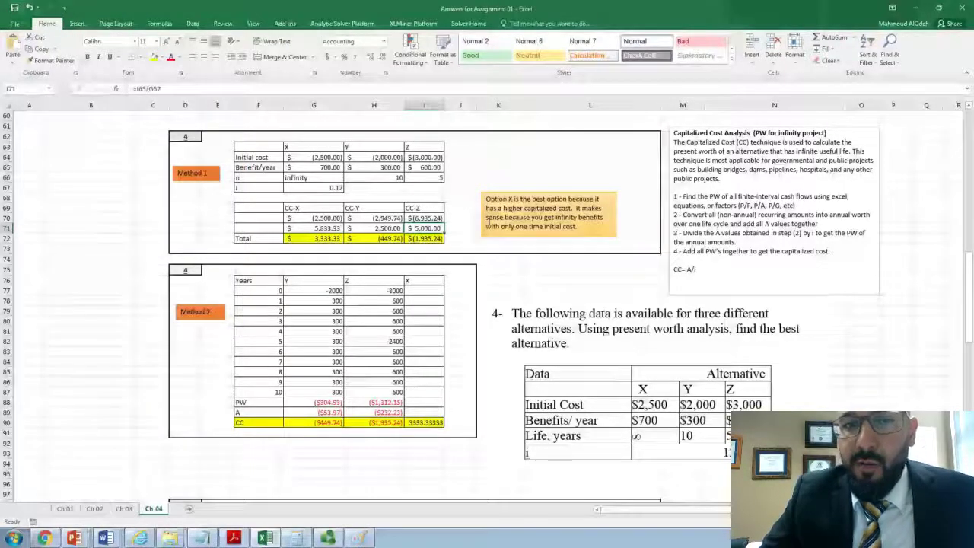
{"action": "double_click", "coordinate": [426, 228]}
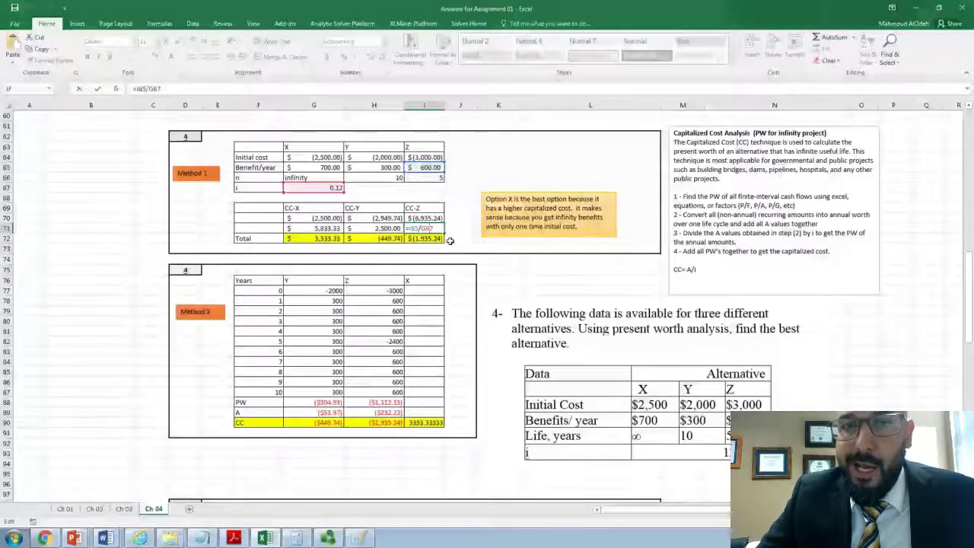
{"action": "key", "text": "Return"}
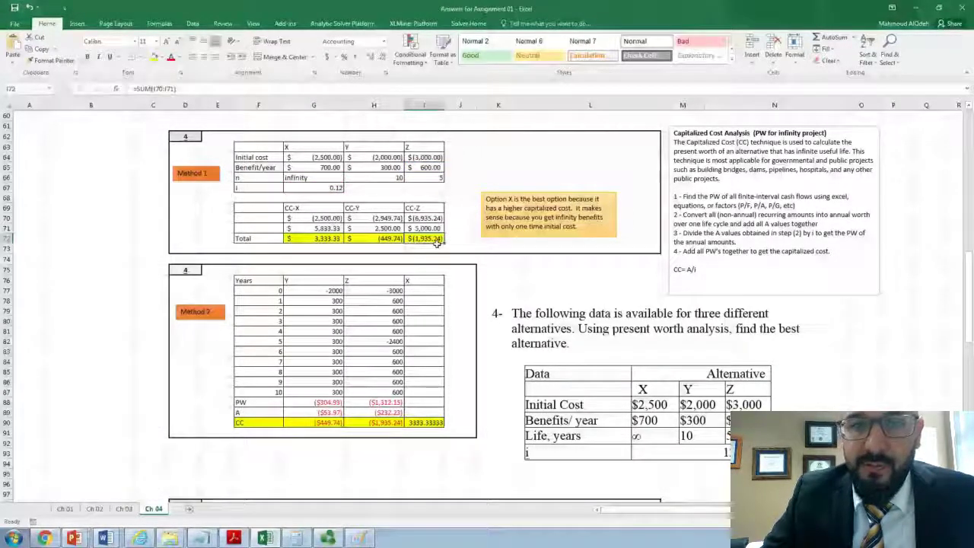
{"action": "left_click", "coordinate": [437, 244]}
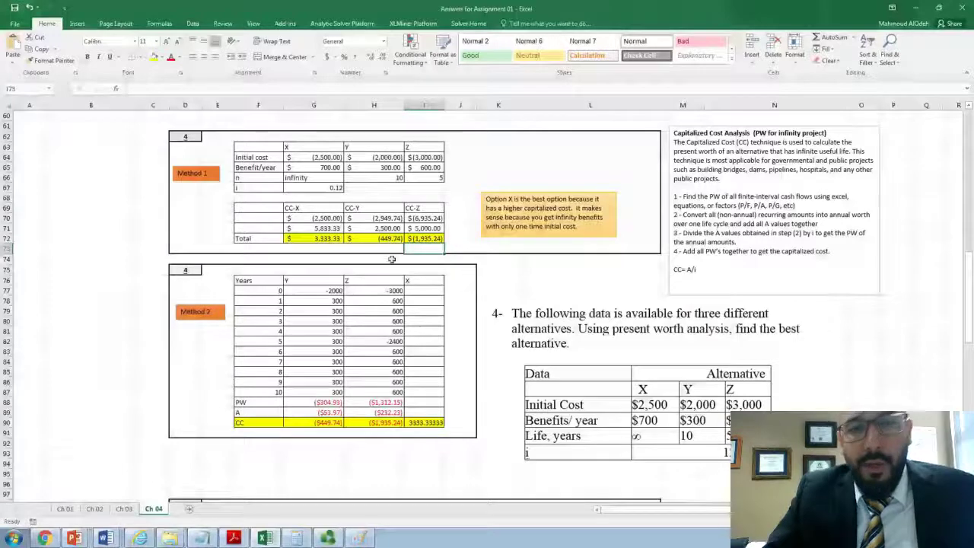
Compare the capitalized cost totals of alternatives X, Y and Z in row 72 to identify the best option.
{"action": "left_click", "coordinate": [337, 238]}
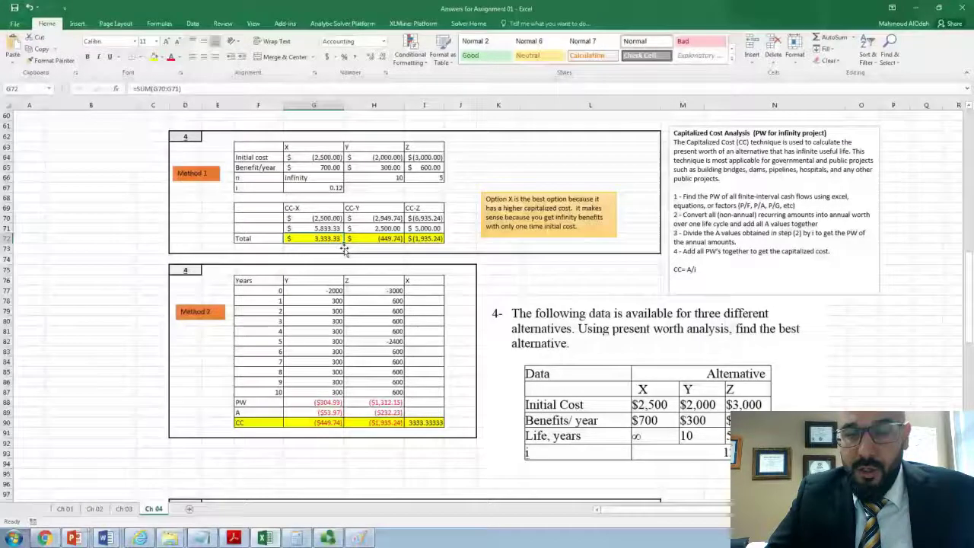
{"action": "left_click", "coordinate": [377, 241]}
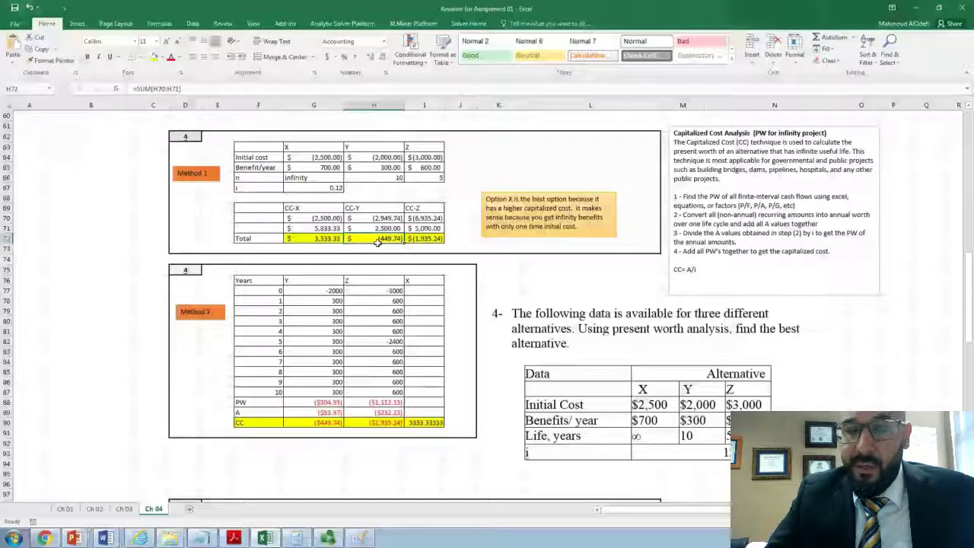
{"action": "left_click", "coordinate": [417, 242]}
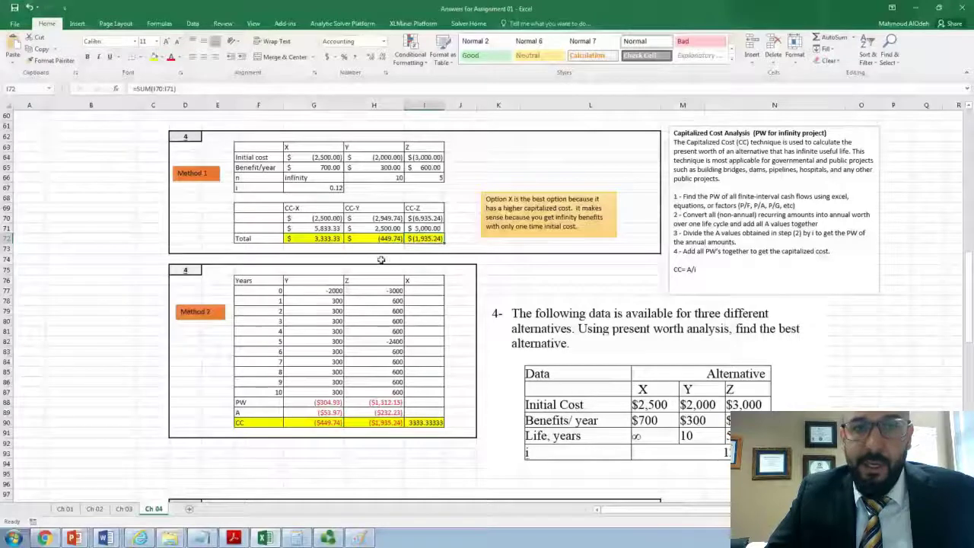
{"action": "left_click", "coordinate": [333, 239]}
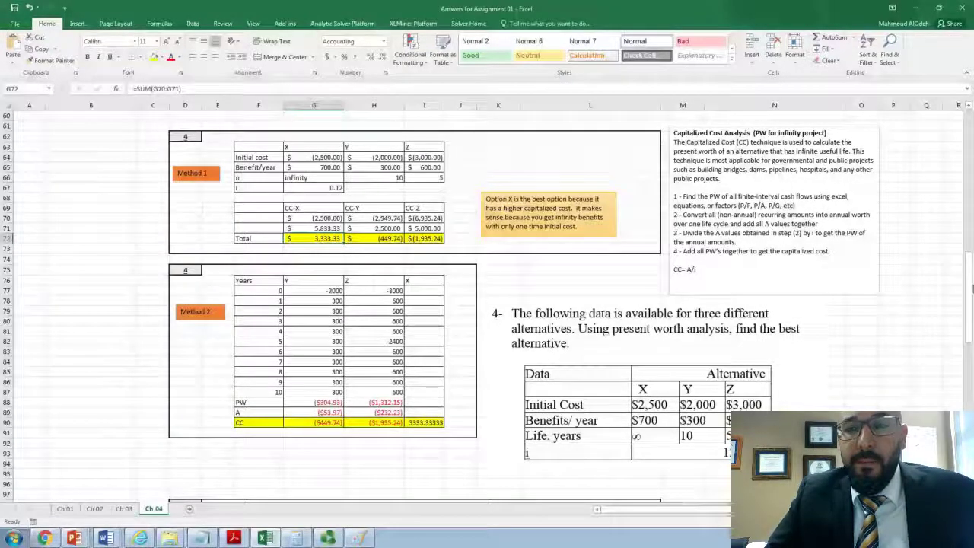
{"action": "left_click_drag", "start_coordinate": [970, 287], "coordinate": [969, 287]}
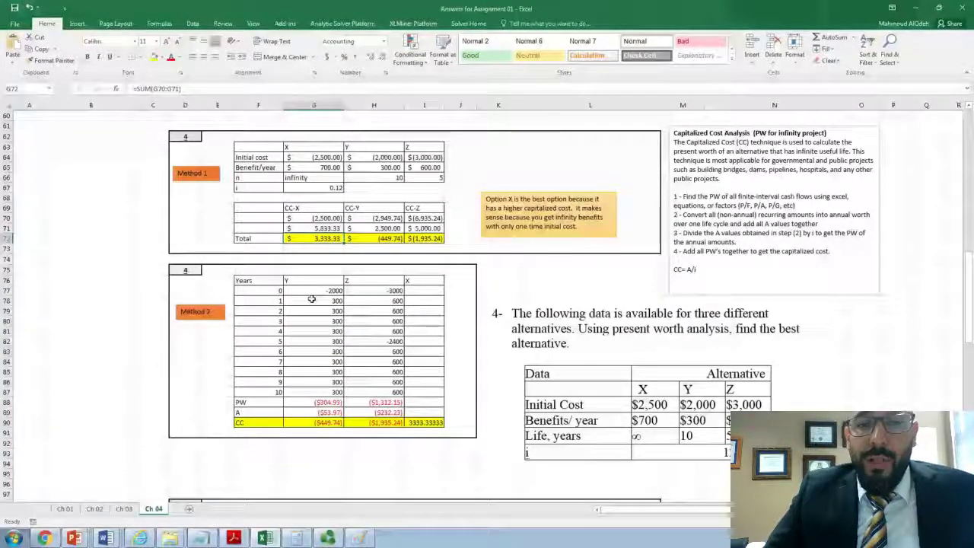
Review alternative X's formulas again: the initial cost in G70, the capitalized benefit in G71 and the total in G72.
{"action": "left_click", "coordinate": [330, 220]}
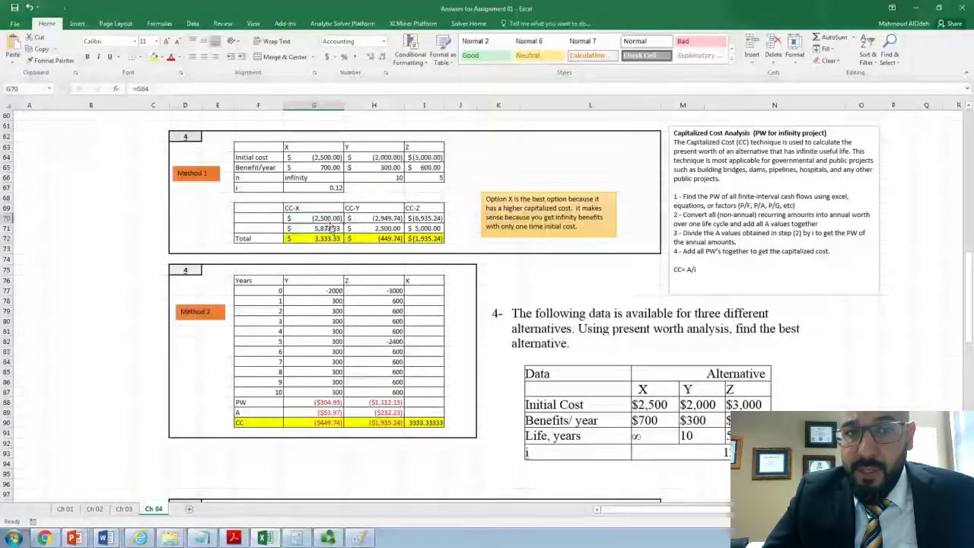
{"action": "type", "text": "=G64"}
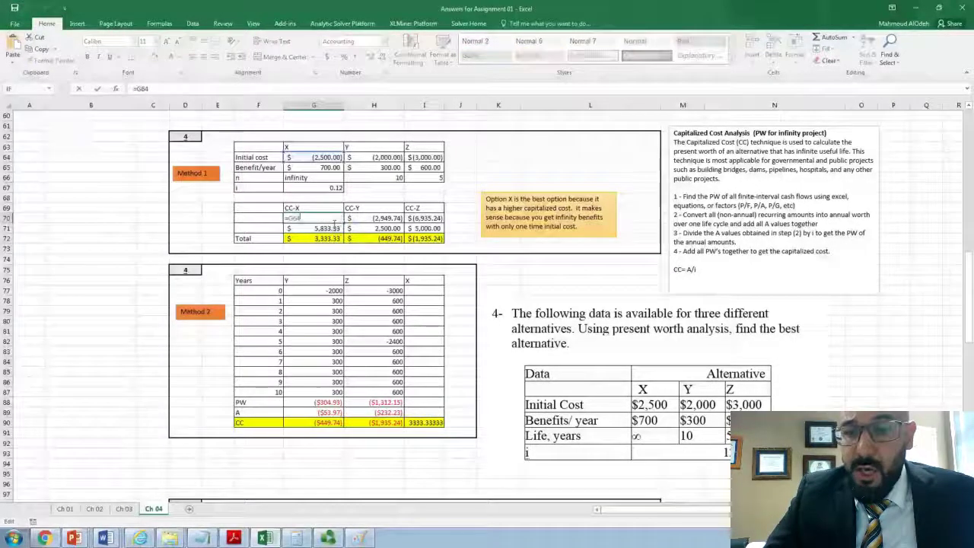
{"action": "key", "text": "Return"}
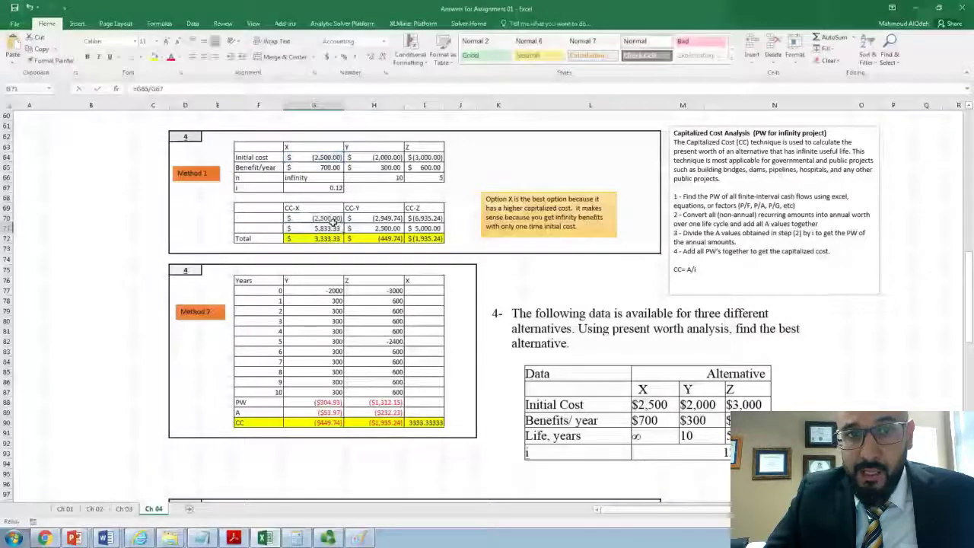
{"action": "double_click", "coordinate": [328, 228]}
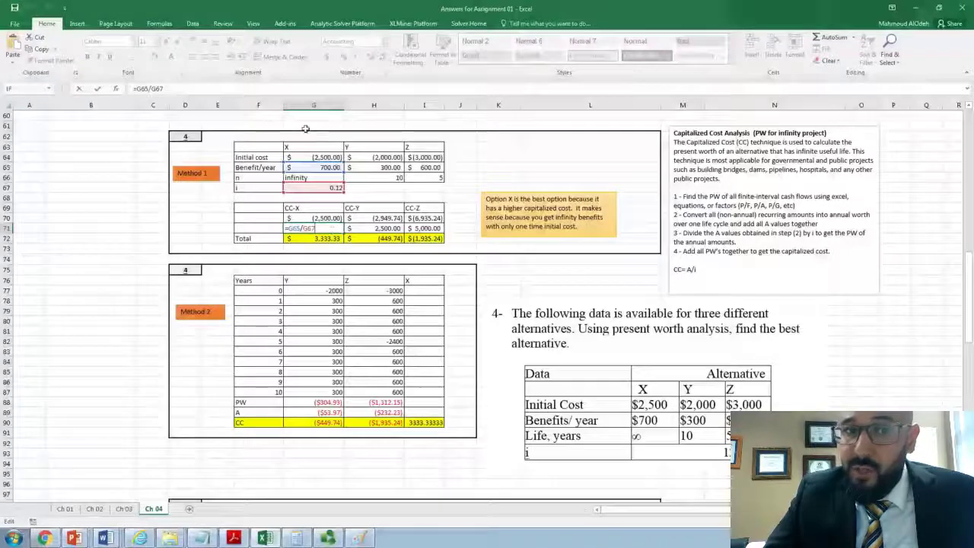
{"action": "key", "text": "Return"}
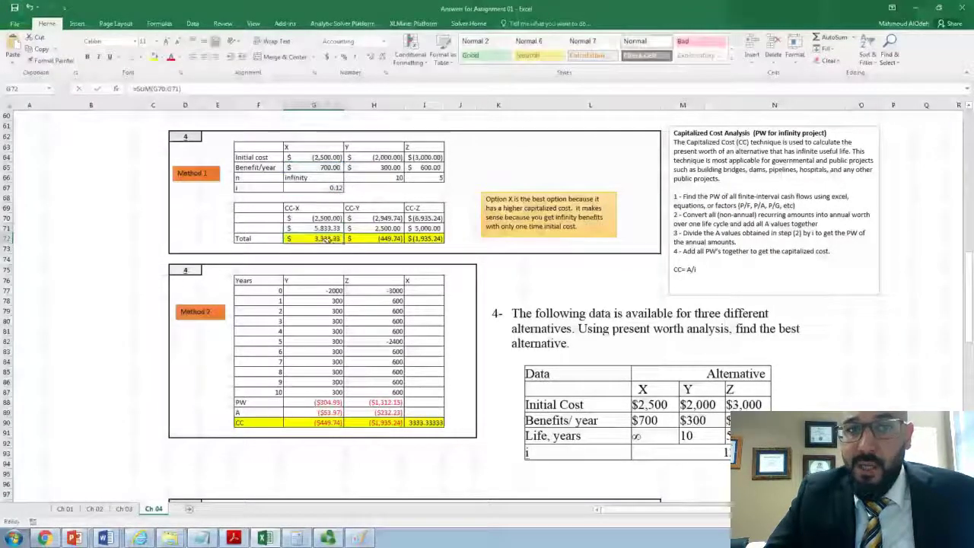
{"action": "key", "text": "alt+equal"}
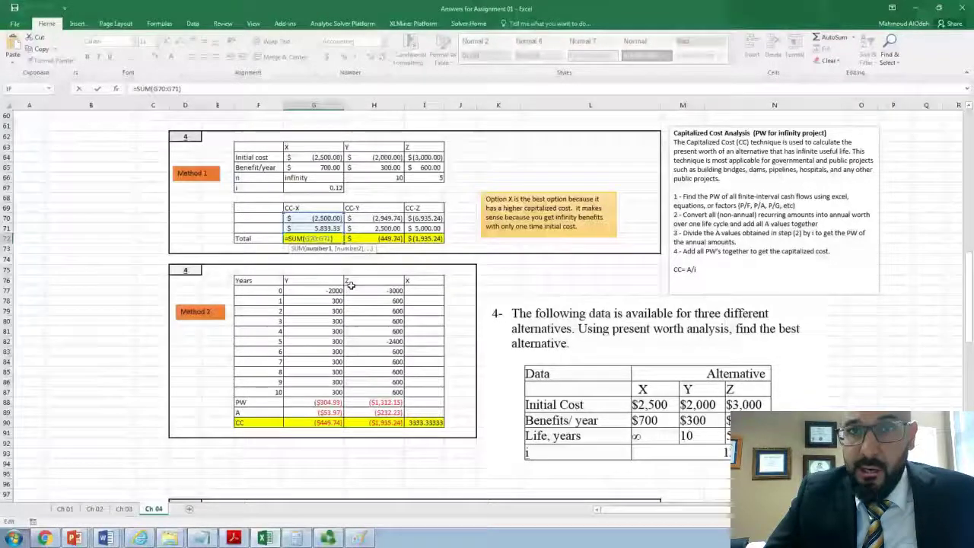
{"action": "key", "text": "Return"}
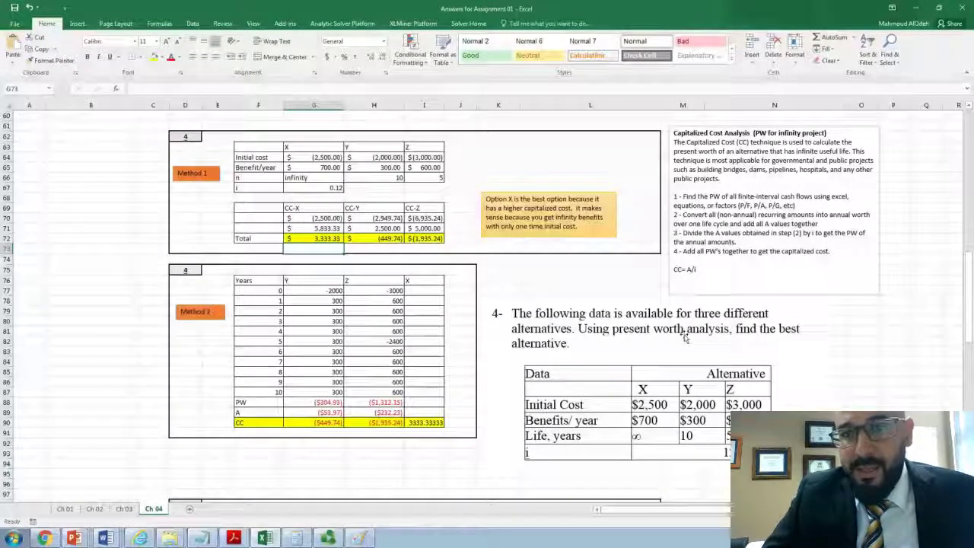
Review the four Capitalized Cost steps in the text box, and the years and alternative Y's initial cost in the Method 2 table.
{"action": "left_click_drag", "start_coordinate": [673, 195], "coordinate": [831, 254]}
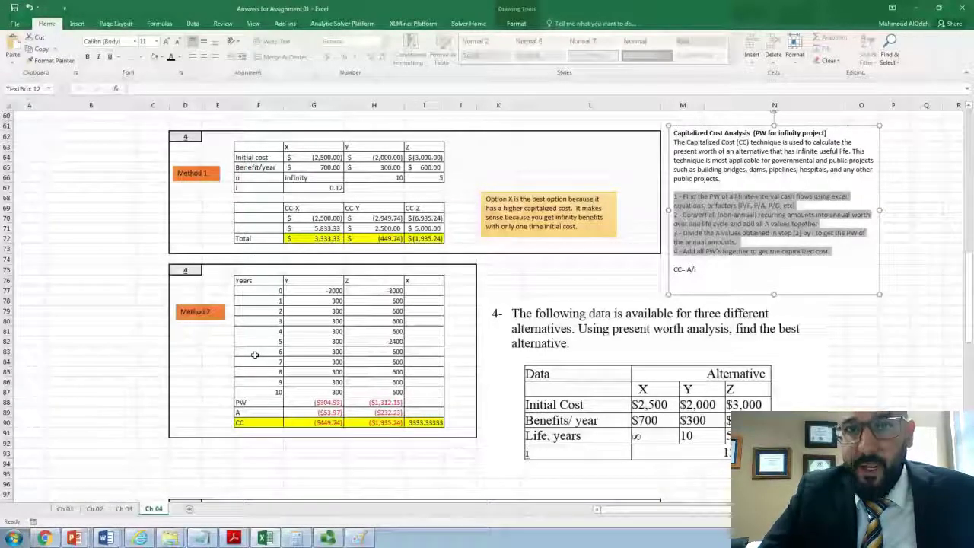
{"action": "left_click", "coordinate": [319, 292]}
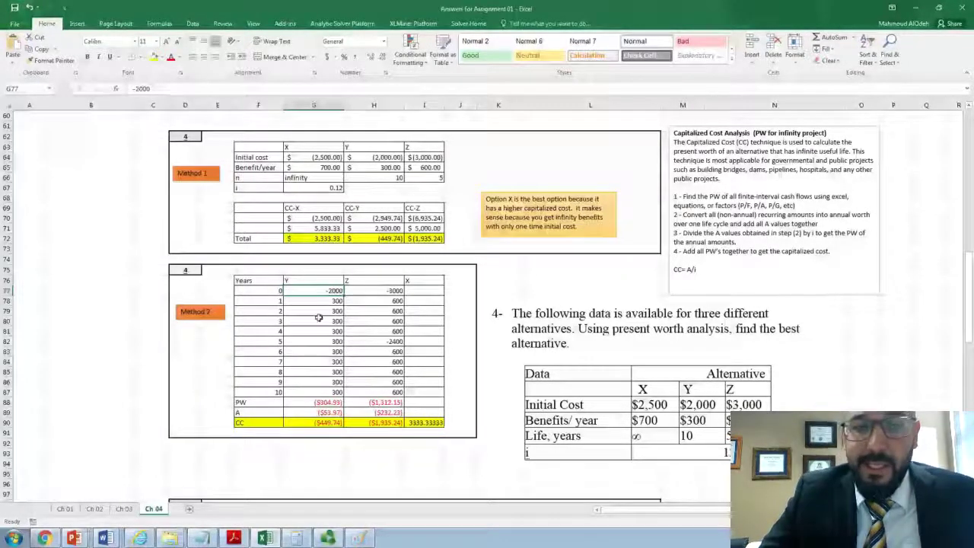
{"action": "left_click_drag", "start_coordinate": [280, 291], "coordinate": [282, 392]}
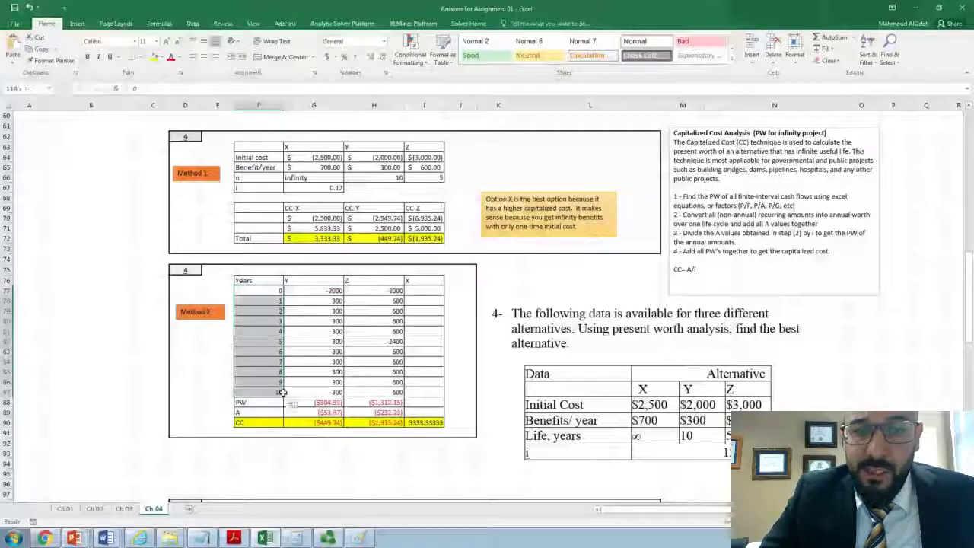
{"action": "left_click", "coordinate": [335, 296]}
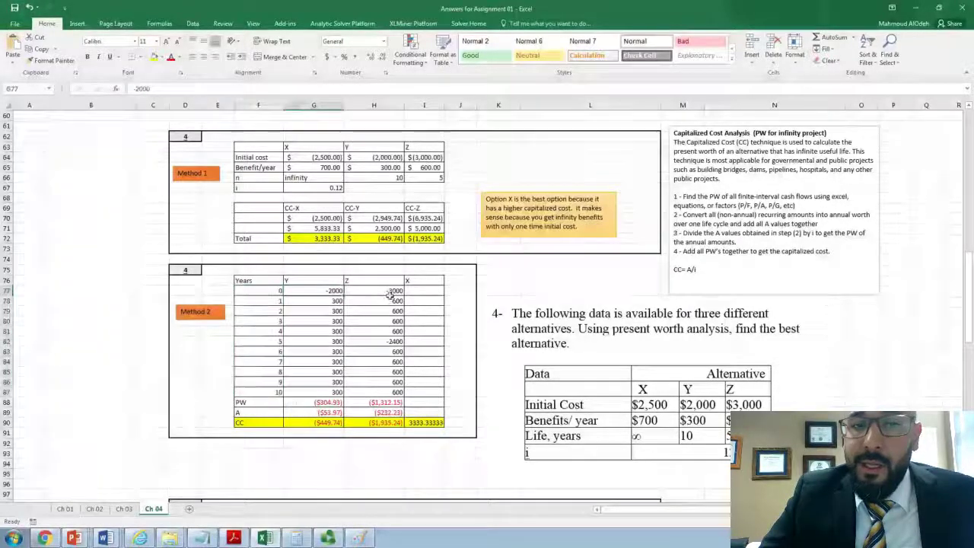
Examine alternative Z's Method 2 cash flows for years 0 to 5 in H77:H82, including the year 5 entry in H82.
{"action": "left_click_drag", "start_coordinate": [389, 294], "coordinate": [391, 342]}
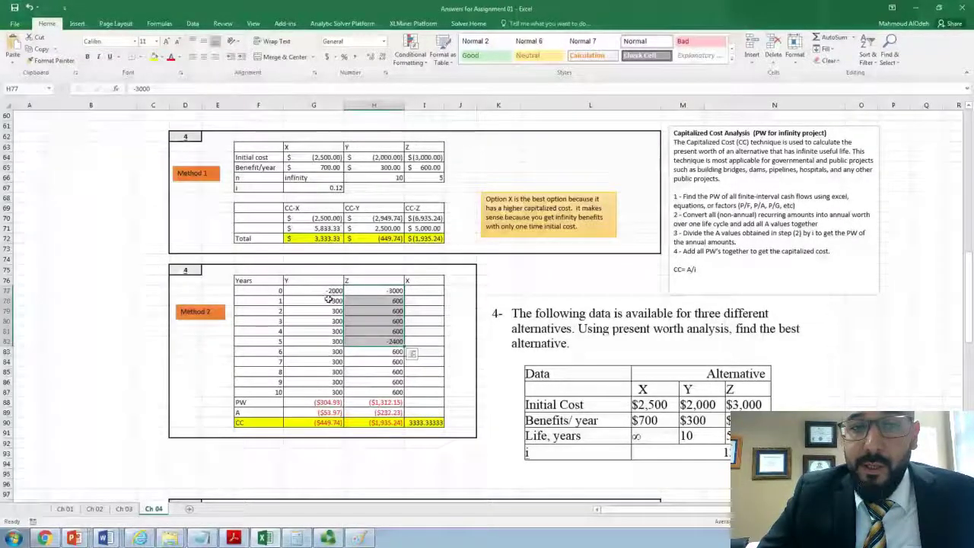
{"action": "left_click", "coordinate": [375, 342]}
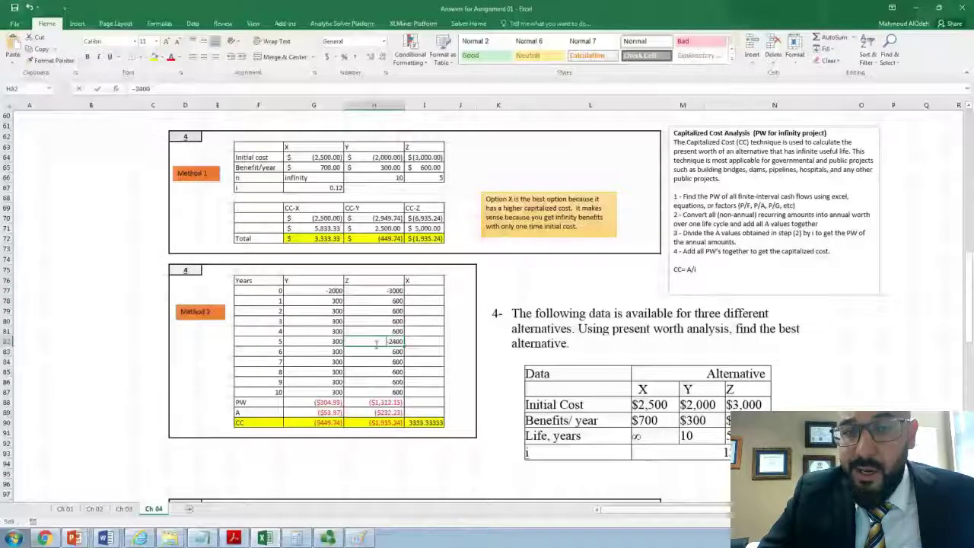
{"action": "double_click", "coordinate": [375, 343]}
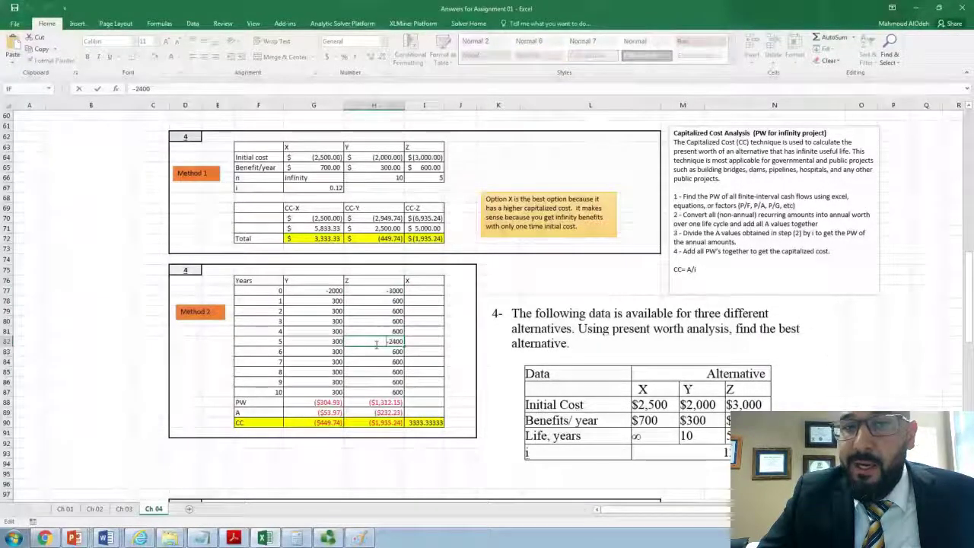
{"action": "key", "text": "Return"}
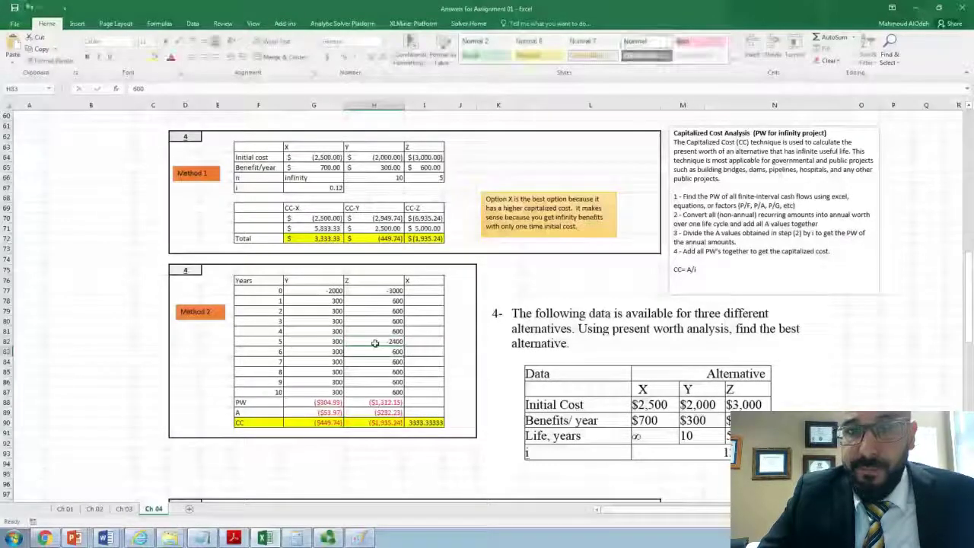
Review alternative Y's cash flows from G77 down and the NPV formula in G88 that converts them to present worth.
{"action": "left_click_drag", "start_coordinate": [327, 290], "coordinate": [327, 383]}
{"action": "double_click", "coordinate": [329, 403]}
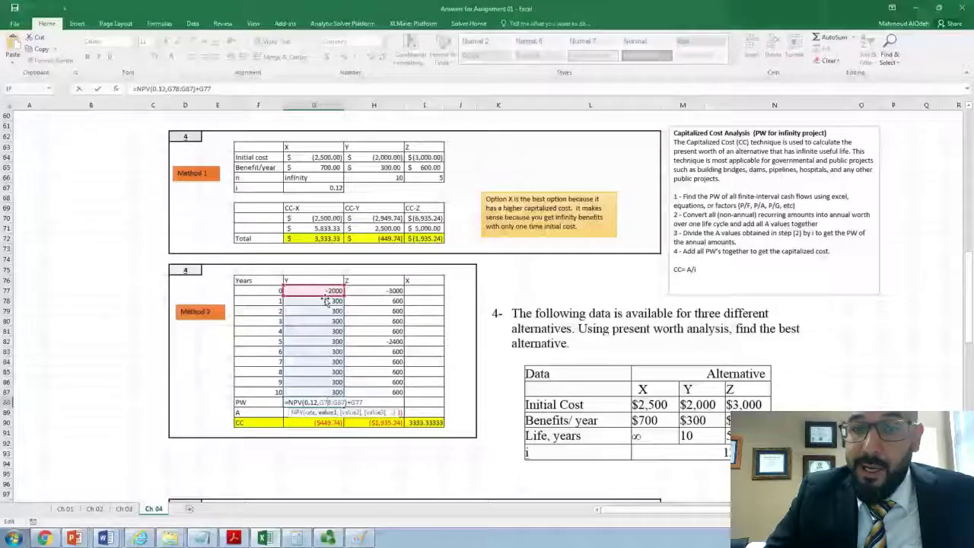
{"action": "key", "text": "Return"}
{"action": "key", "text": "Return"}
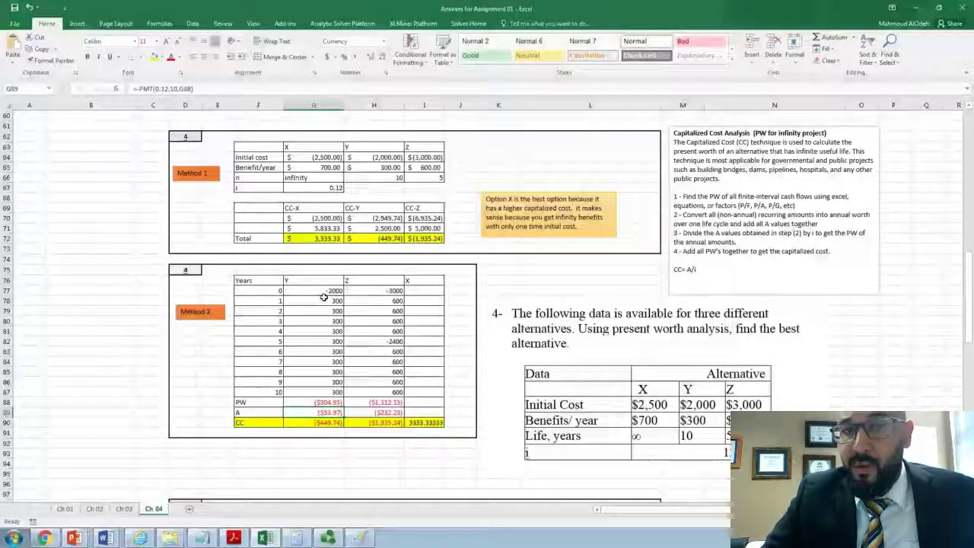
{"action": "left_click", "coordinate": [324, 403]}
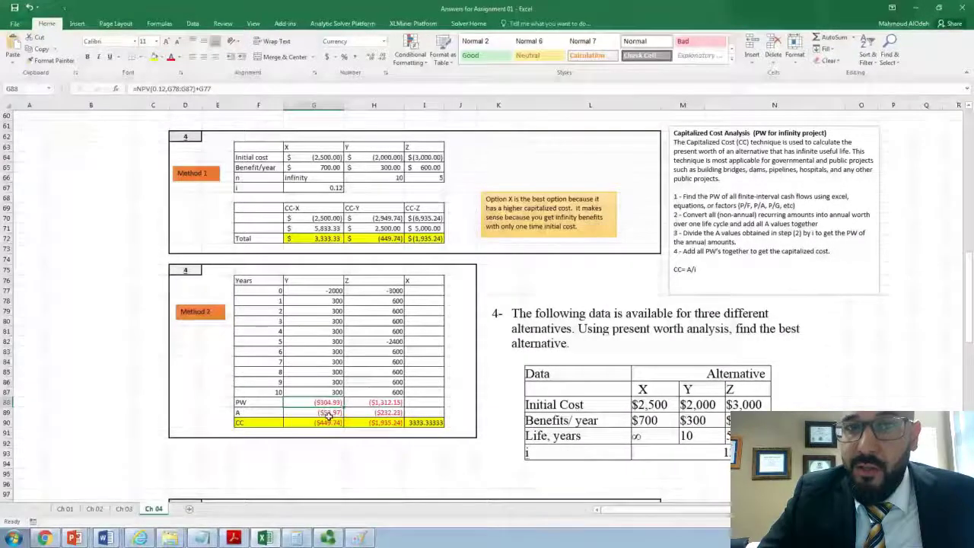
Inspect alternative Y's PMT formula in G89 and its capitalized cost formula in G90 against the CC= A/i note.
{"action": "left_click", "coordinate": [329, 413]}
{"action": "double_click", "coordinate": [328, 413]}
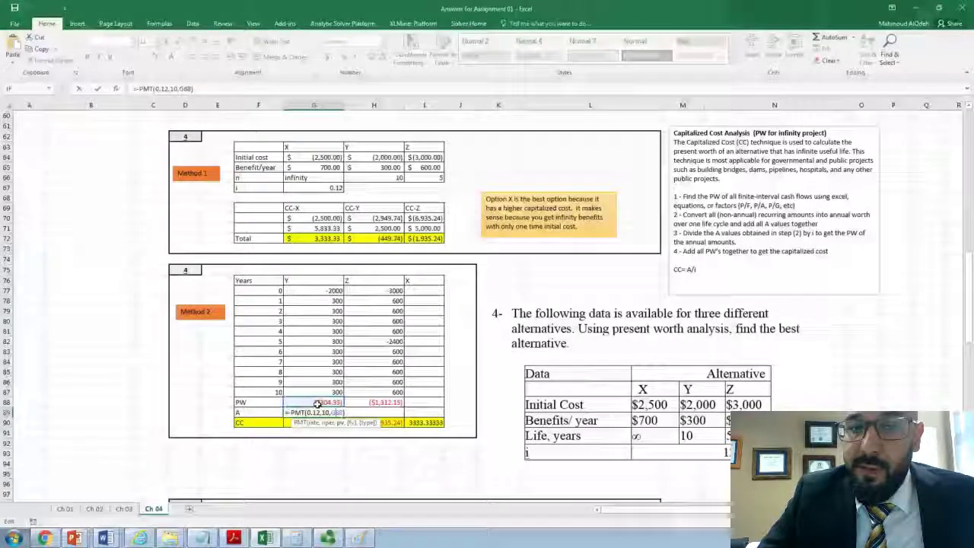
{"action": "key", "text": "Return"}
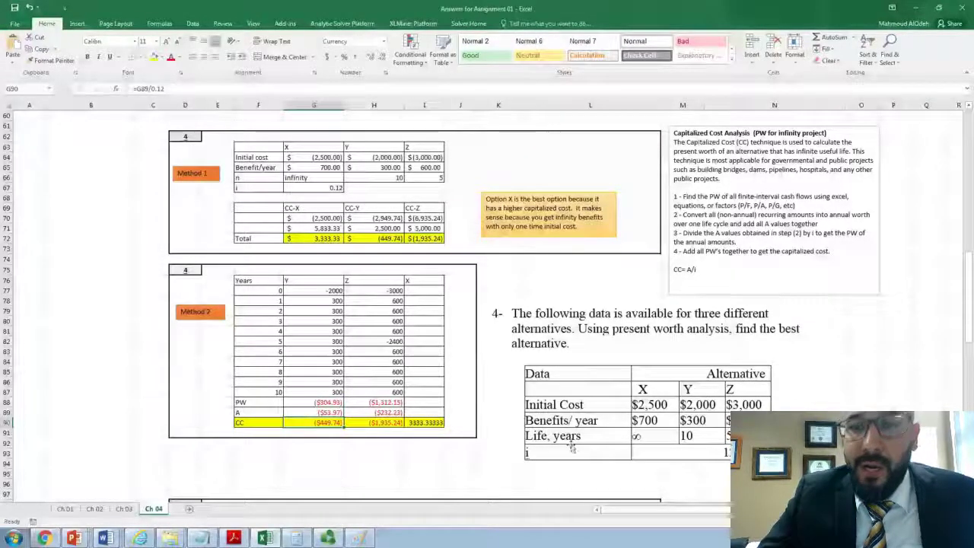
{"action": "left_click", "coordinate": [715, 277]}
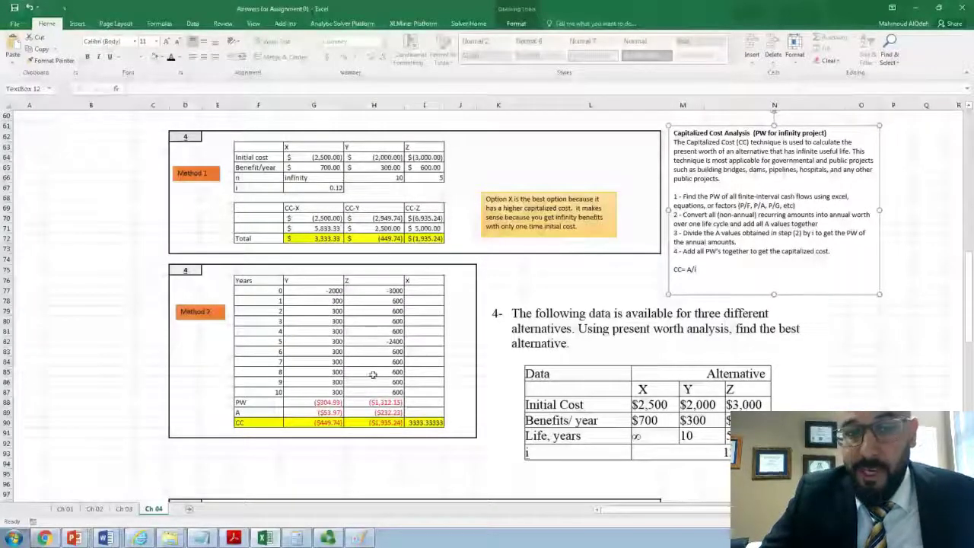
{"action": "left_click", "coordinate": [329, 422]}
{"action": "type", "text": "=G89/0.12"}
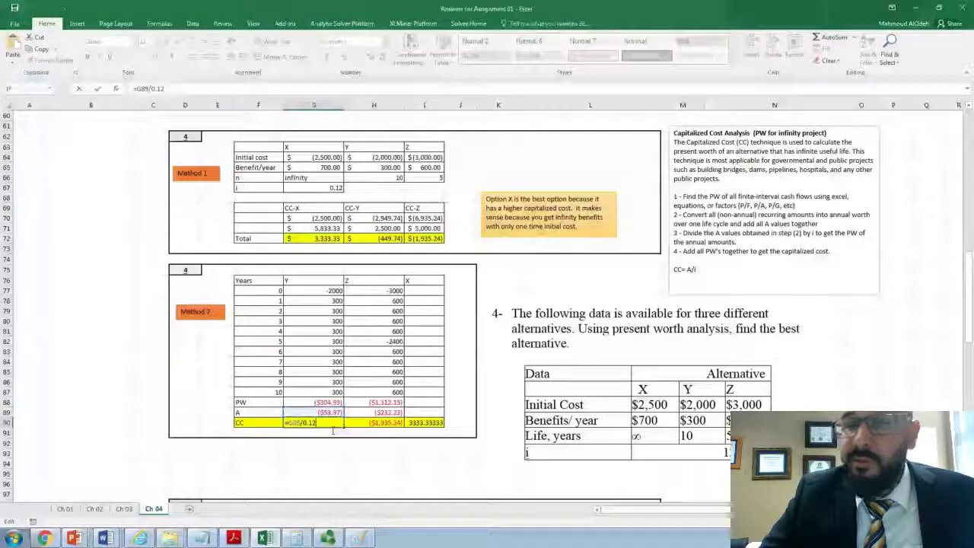
{"action": "key", "text": "Return"}
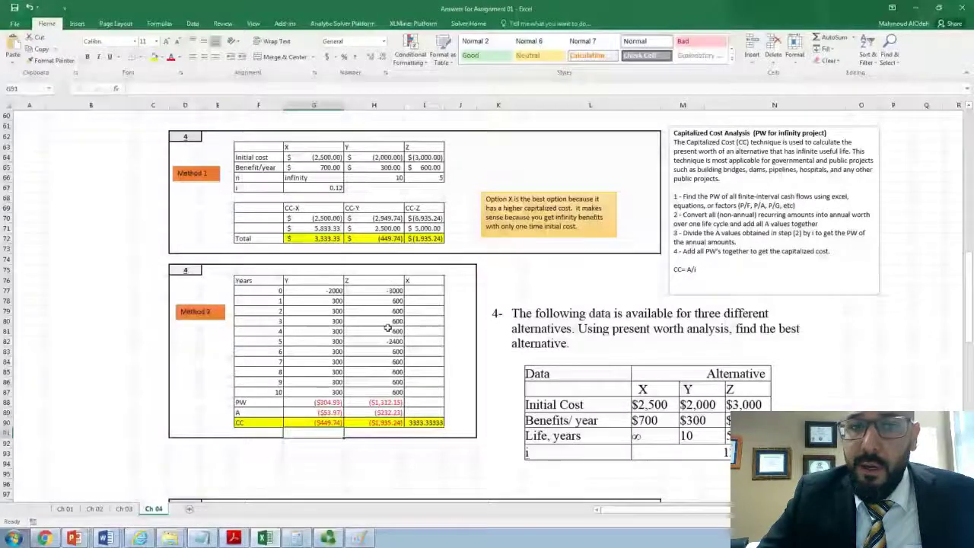
Inspect alternative Z's Method 2 formulas in H88:H90 for present worth, annual amount and capitalized cost, plus the year 5 cash flow in H82.
{"action": "double_click", "coordinate": [378, 402]}
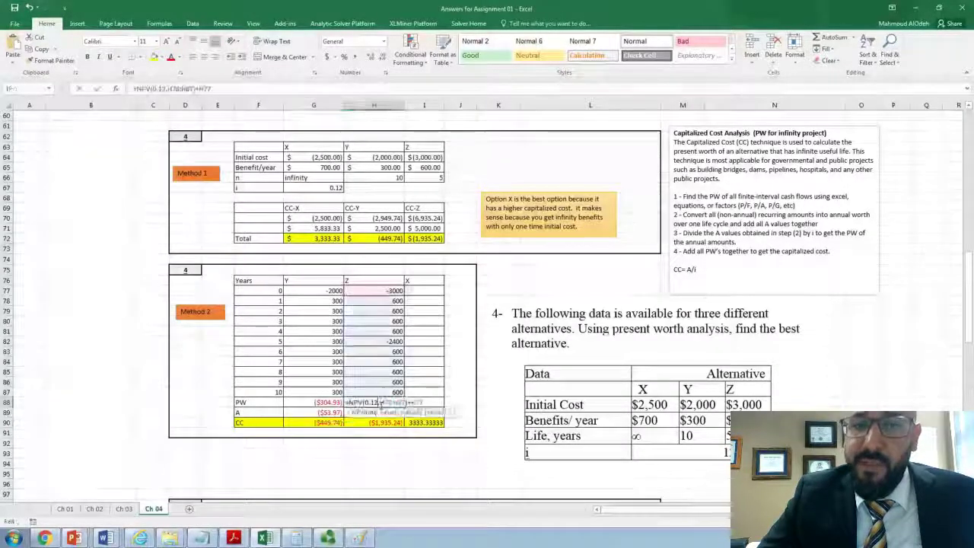
{"action": "key", "text": "Return"}
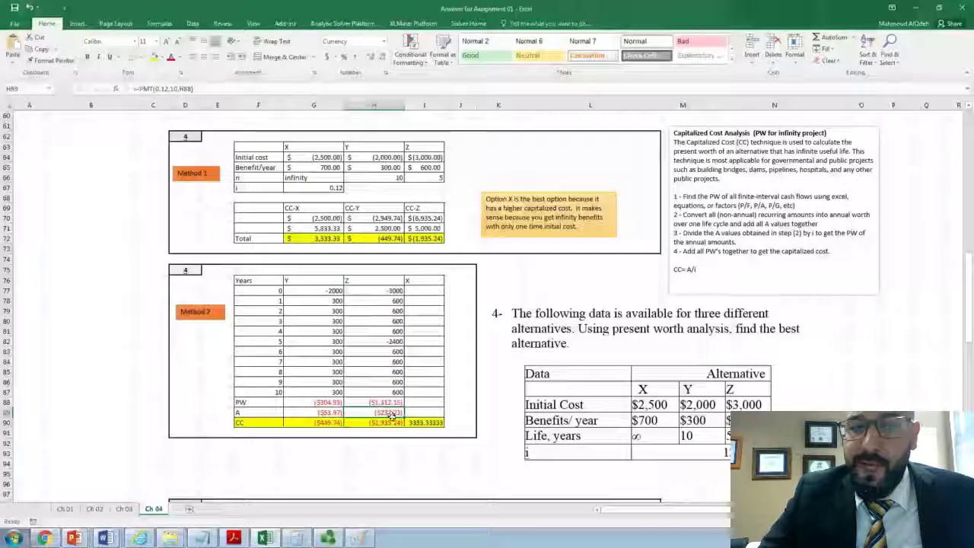
{"action": "double_click", "coordinate": [389, 413]}
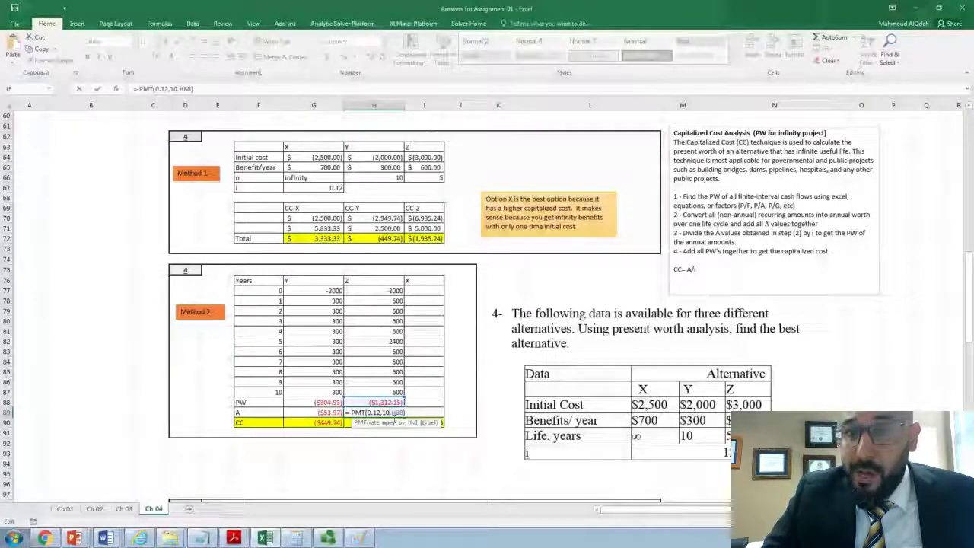
{"action": "key", "text": "Return"}
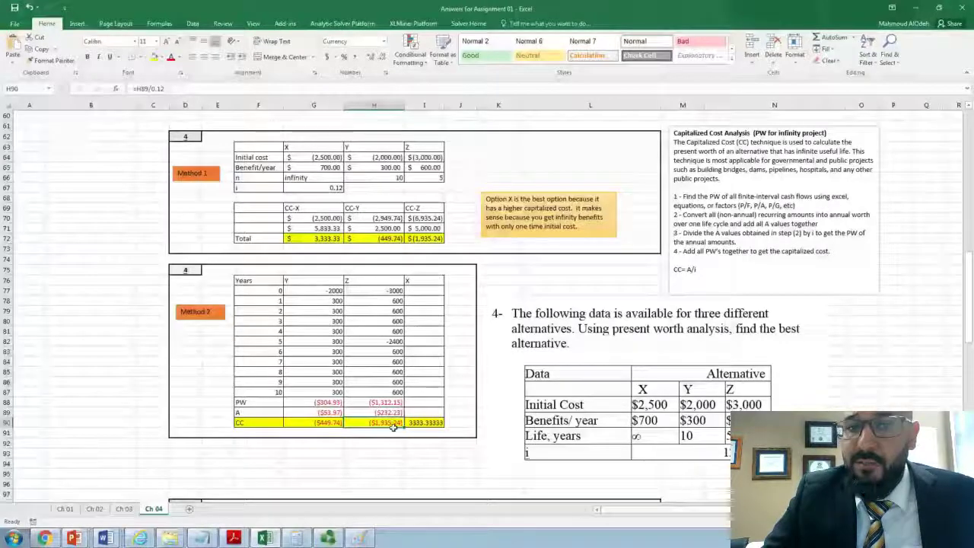
{"action": "double_click", "coordinate": [394, 424]}
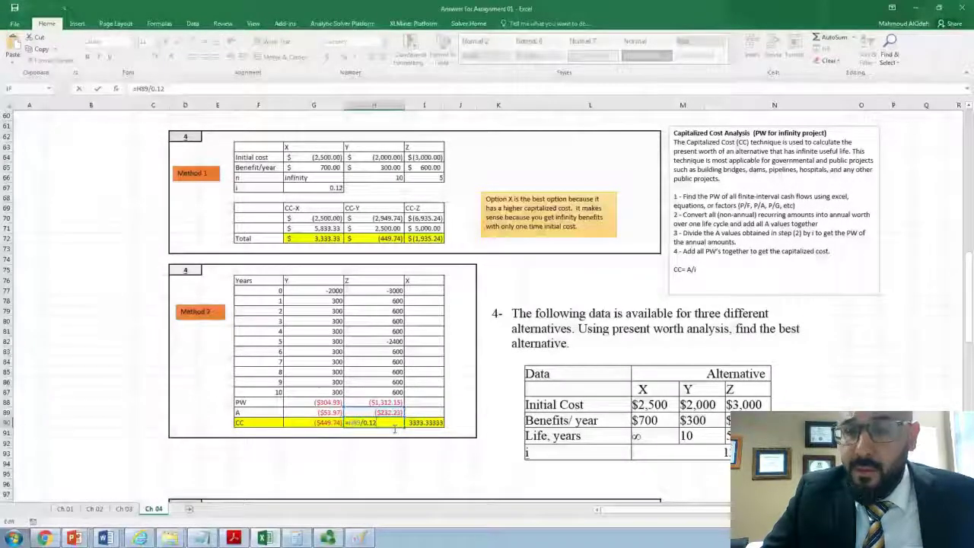
{"action": "key", "text": "Return"}
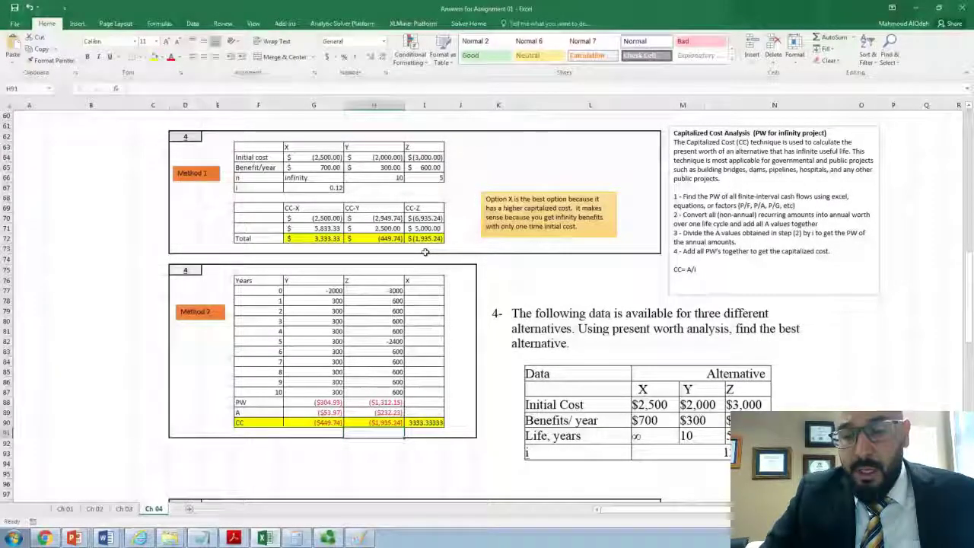
{"action": "left_click", "coordinate": [377, 341]}
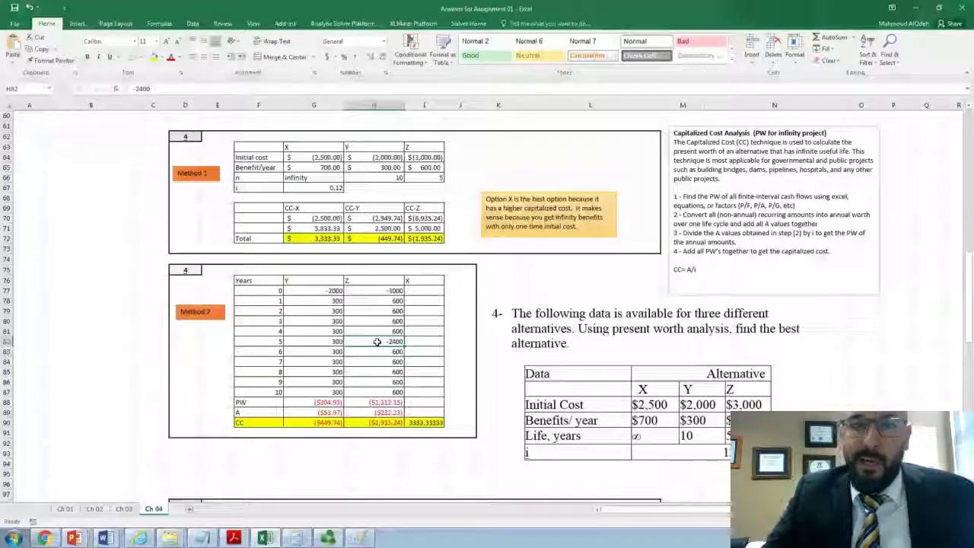
Switch to Panopto and stop the screen recording.
{"action": "left_click", "coordinate": [328, 538]}
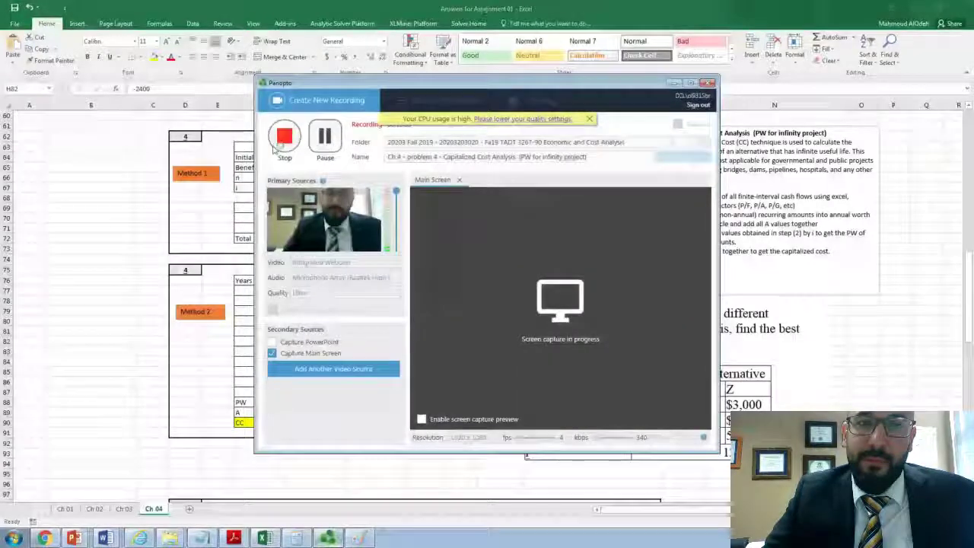
{"action": "left_click", "coordinate": [276, 146]}
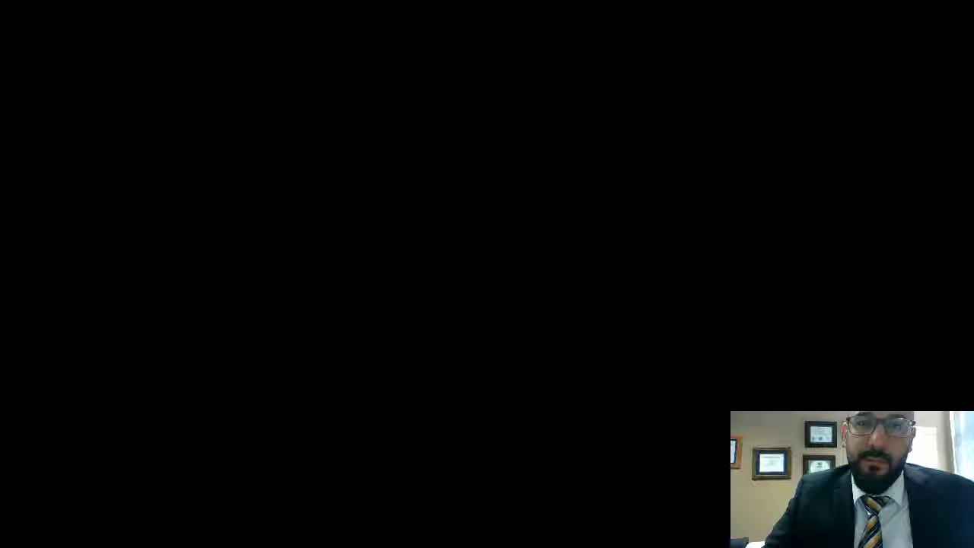